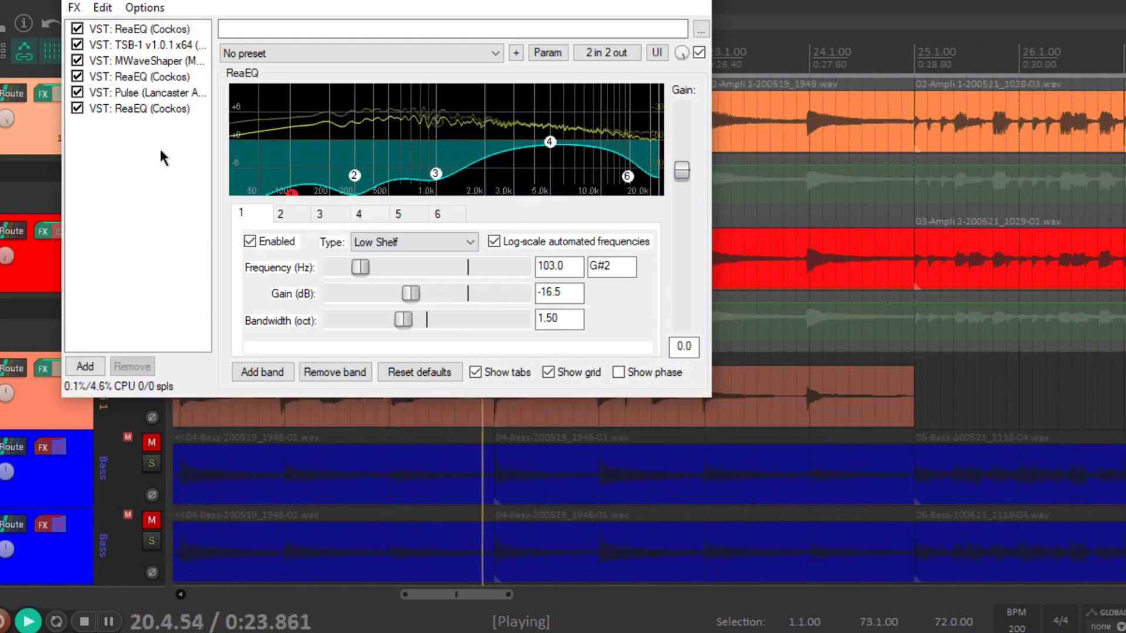
Examine the Pulse cabinet loader and the final ReaEQ in the open guitar effects chain, and close the chain window
click(154, 93)
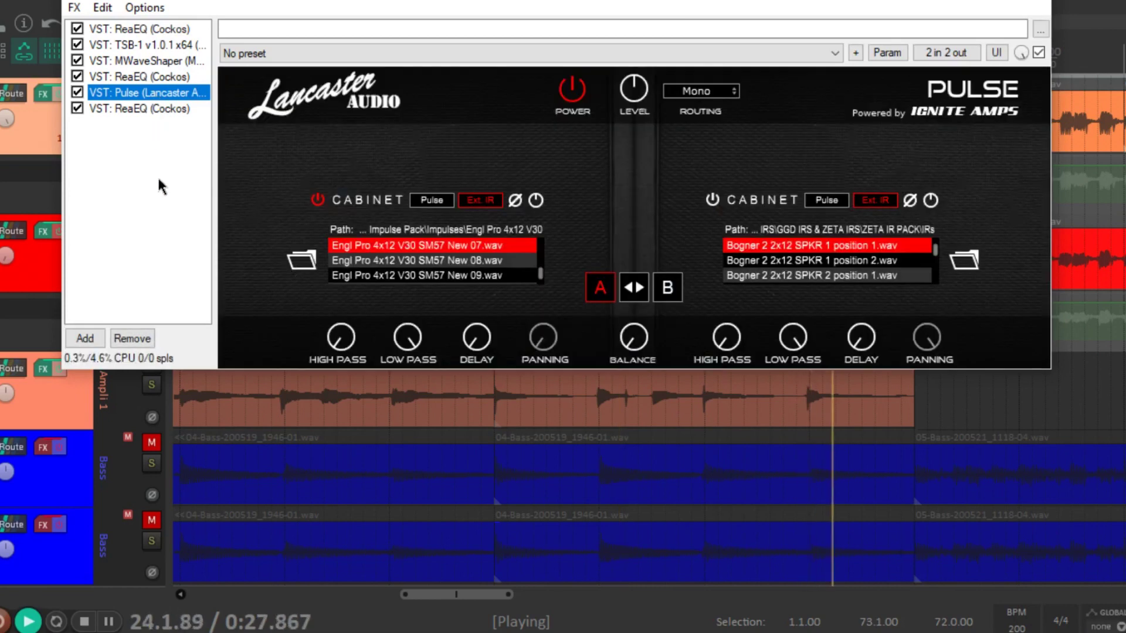
click(157, 175)
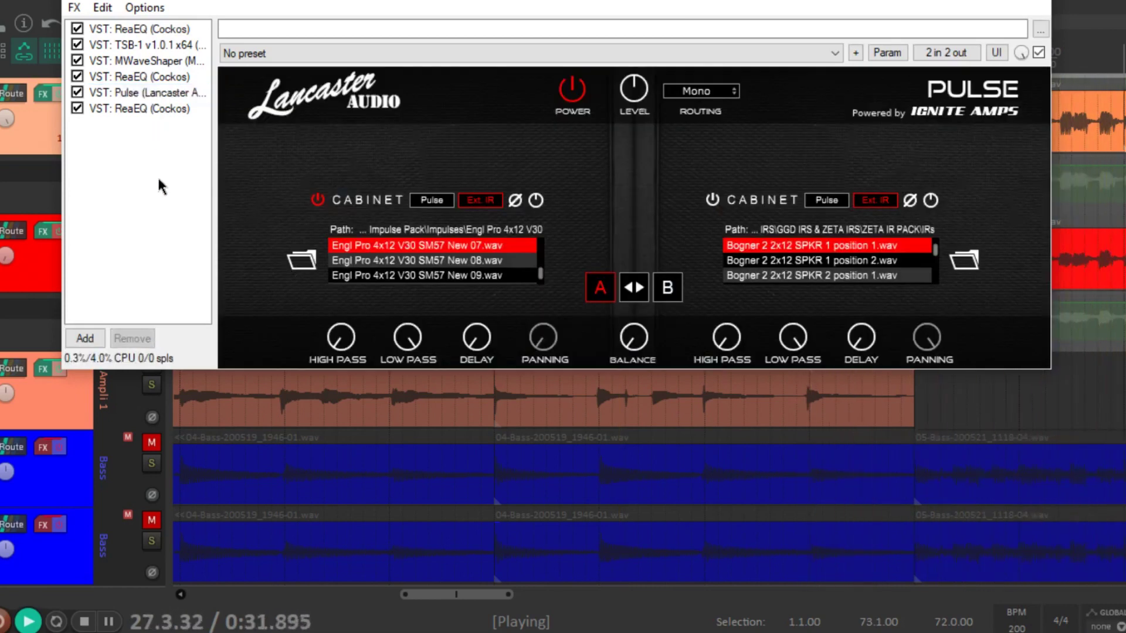
click(156, 110)
click(158, 160)
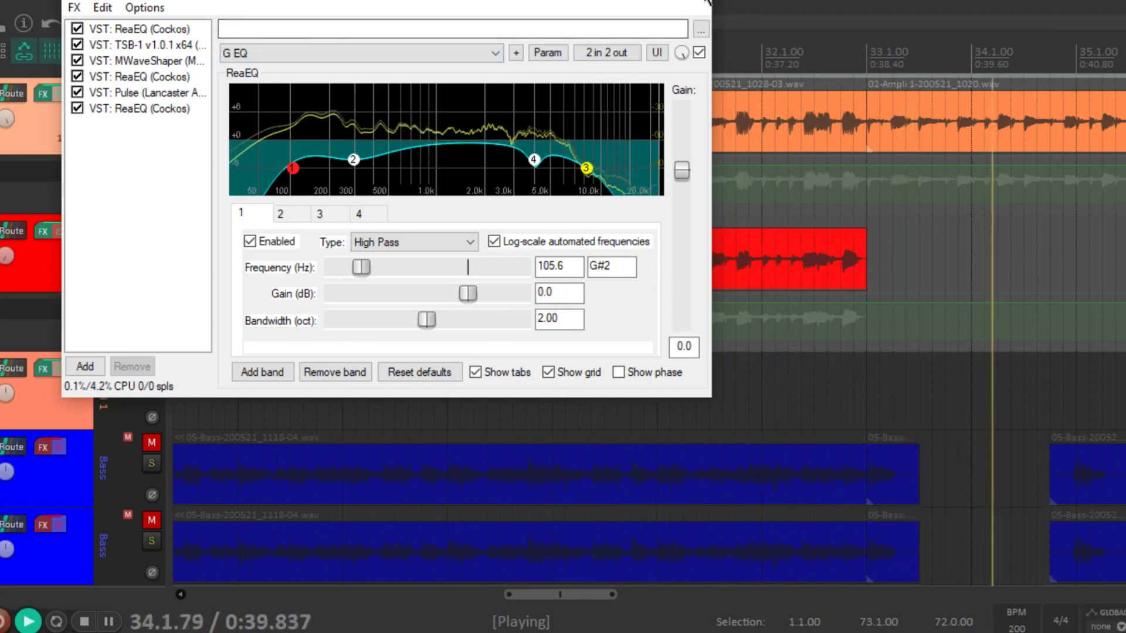
click(707, 2)
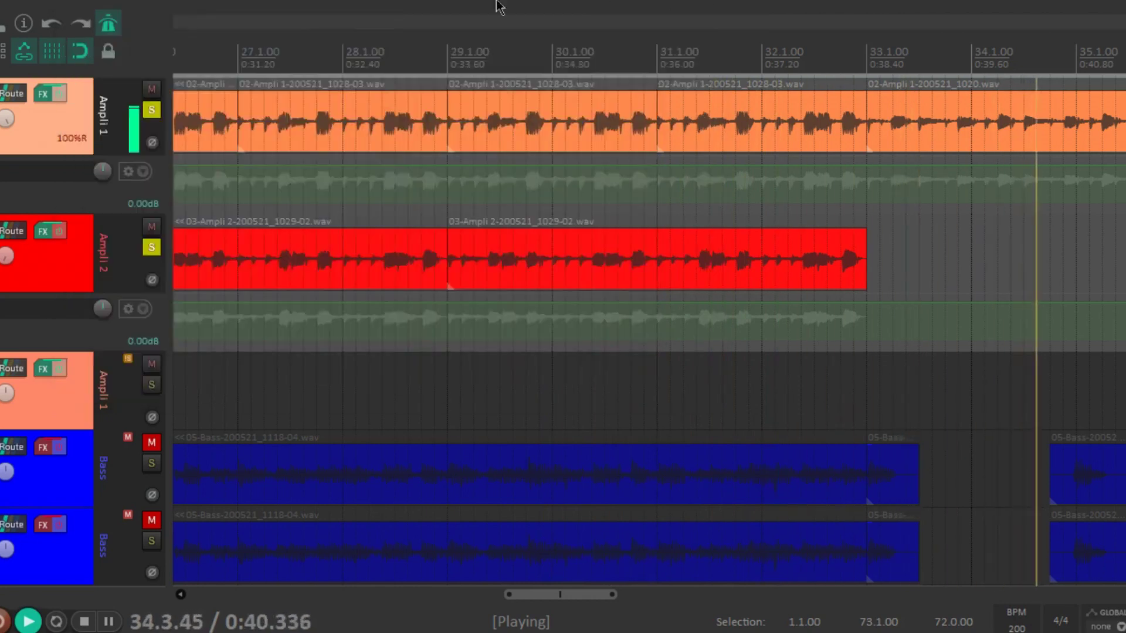
Open the Ampli 2 track's effects chain and examine TSB-1, MWaveShaper, the second ReaEQ, Pulse and the final ReaEQ in order
click(41, 234)
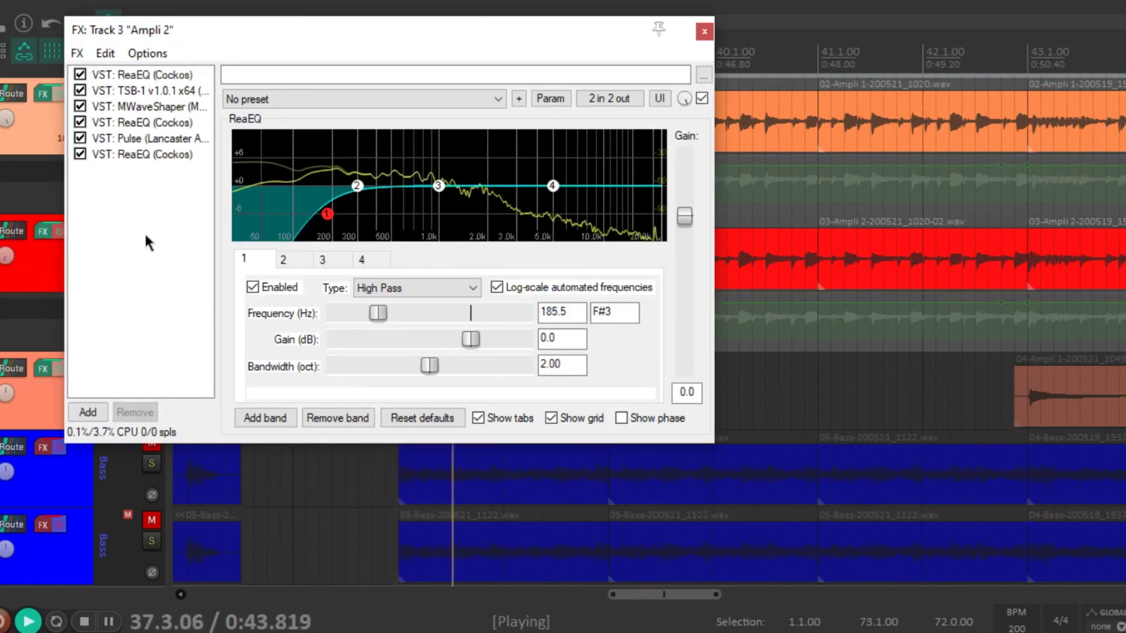
click(159, 92)
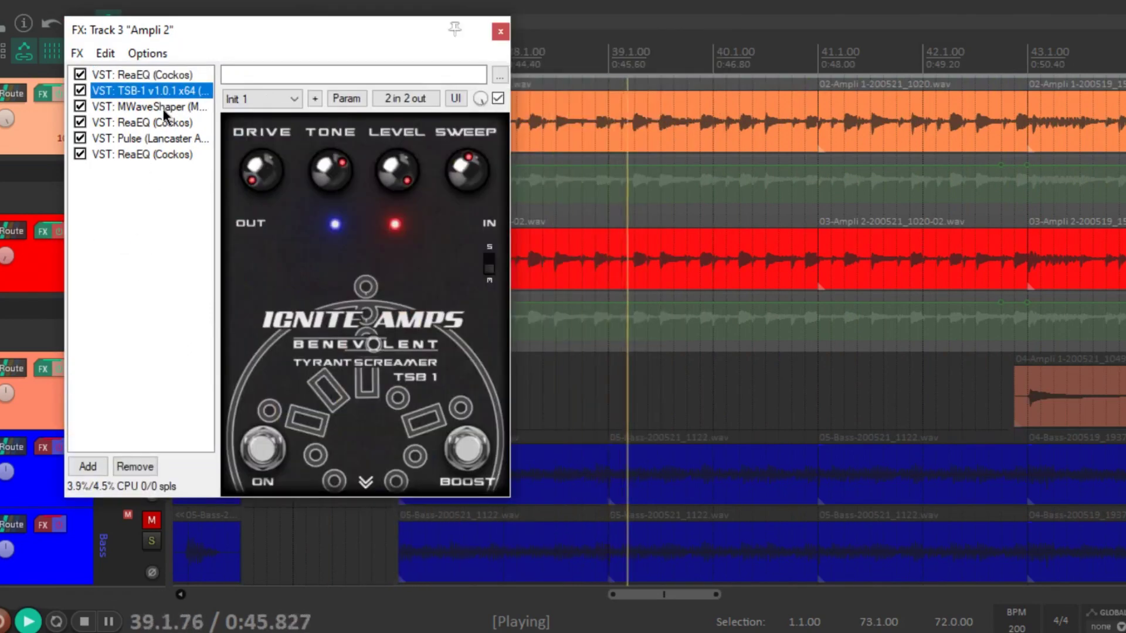
click(162, 110)
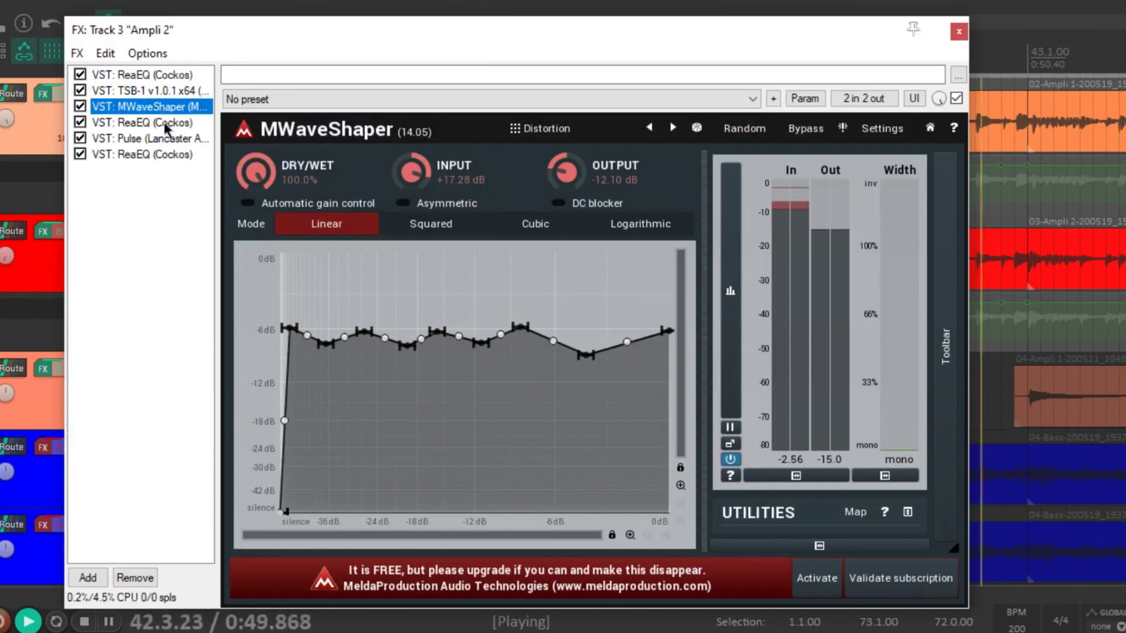
click(164, 122)
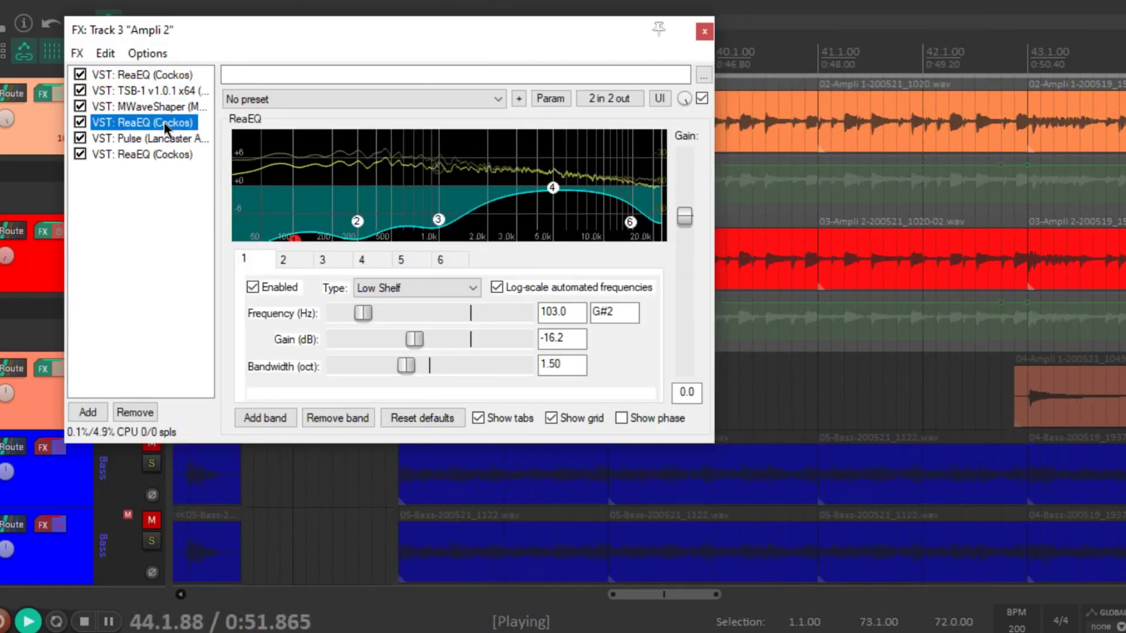
click(165, 138)
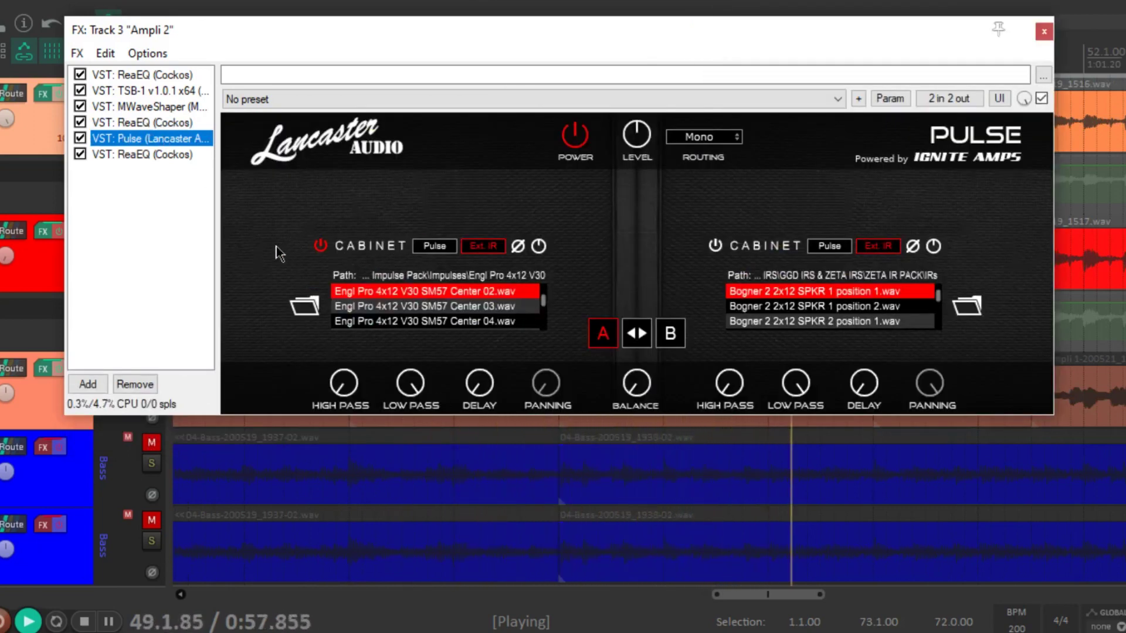
click(143, 154)
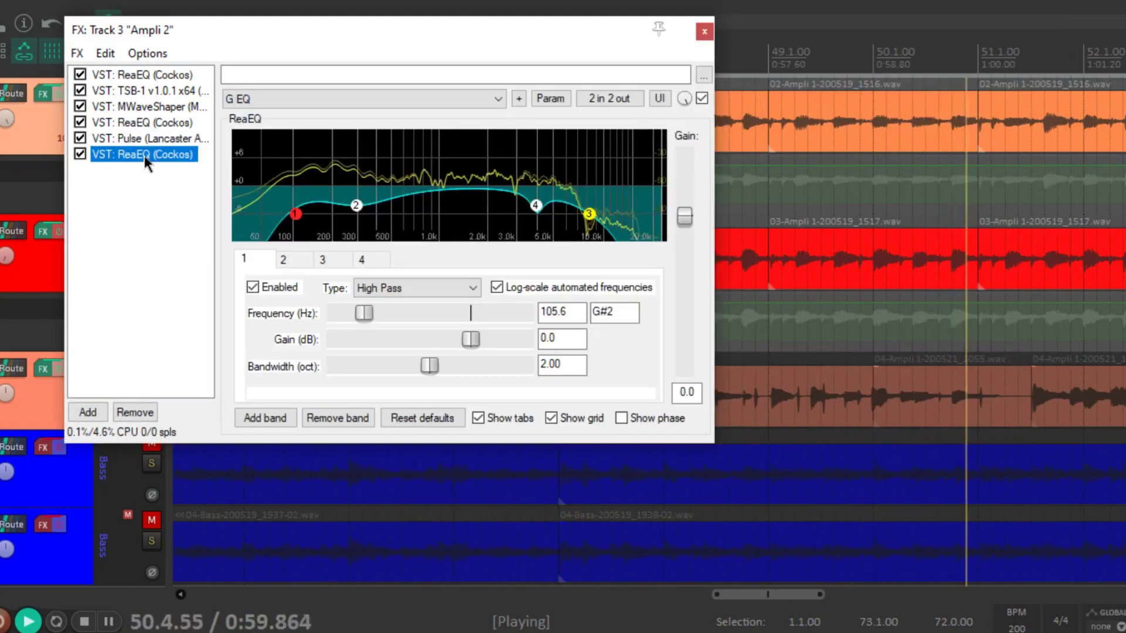
click(156, 222)
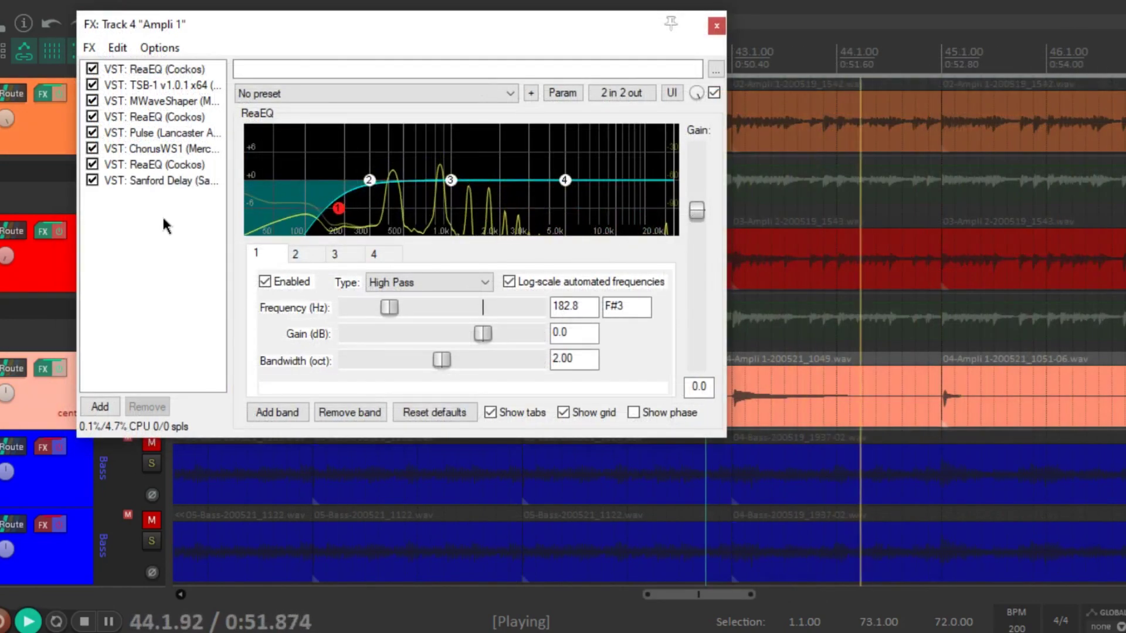
Examine the lead guitar's effects chain on track 4 in order, from TSB-1 and MWaveShaper through ChorusWS1 and ReaEQ to Sanford Delay
click(163, 86)
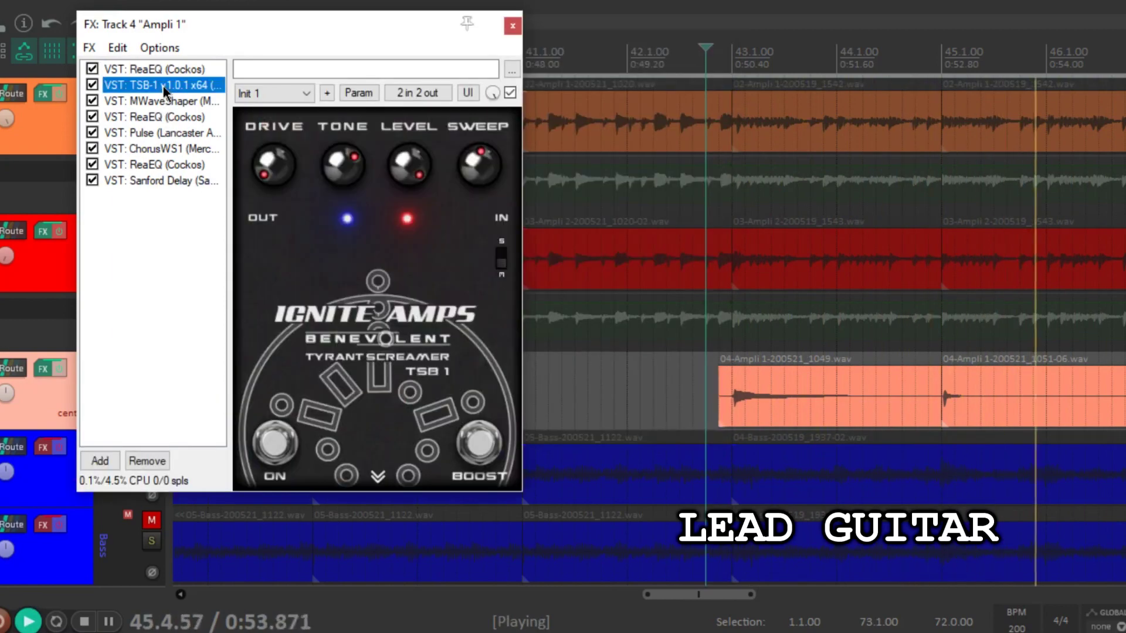
click(153, 217)
click(164, 102)
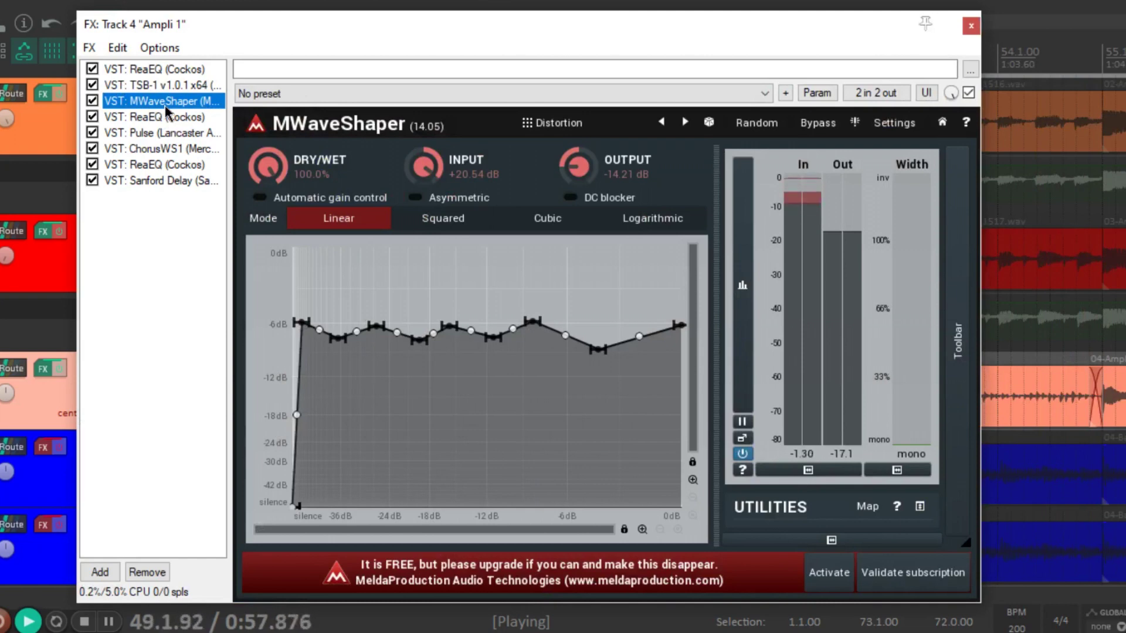
click(176, 120)
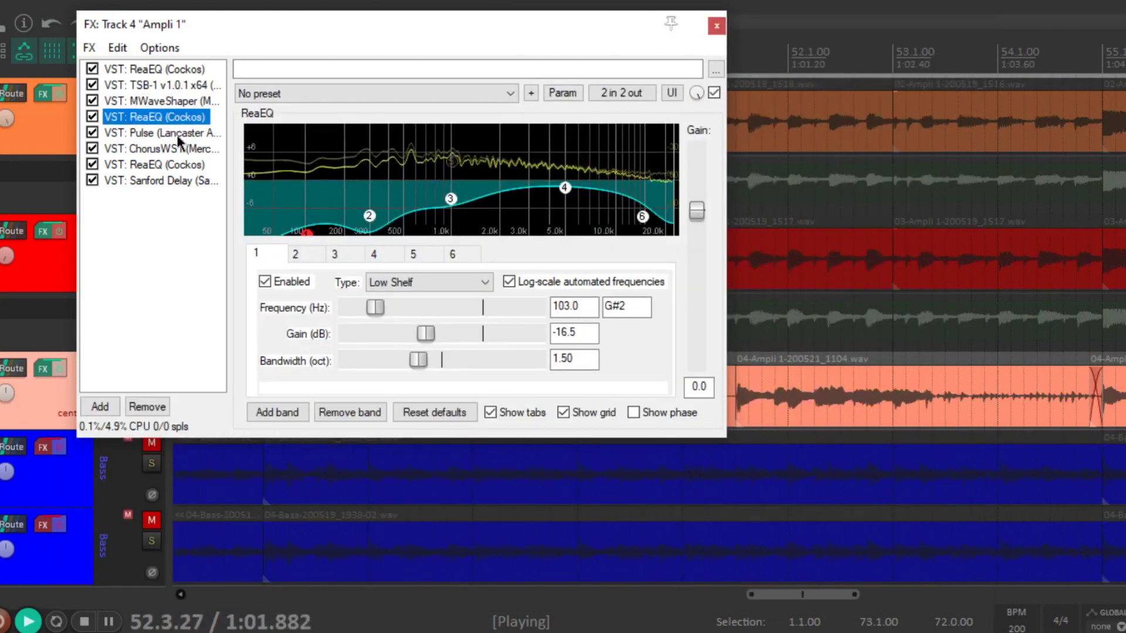
click(177, 133)
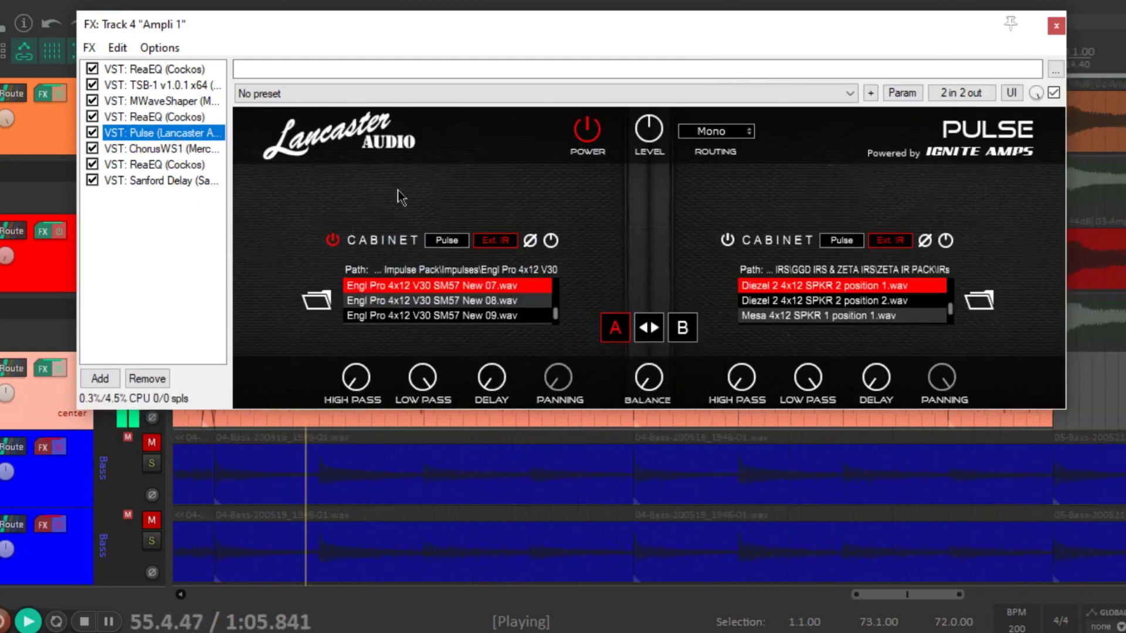
click(186, 152)
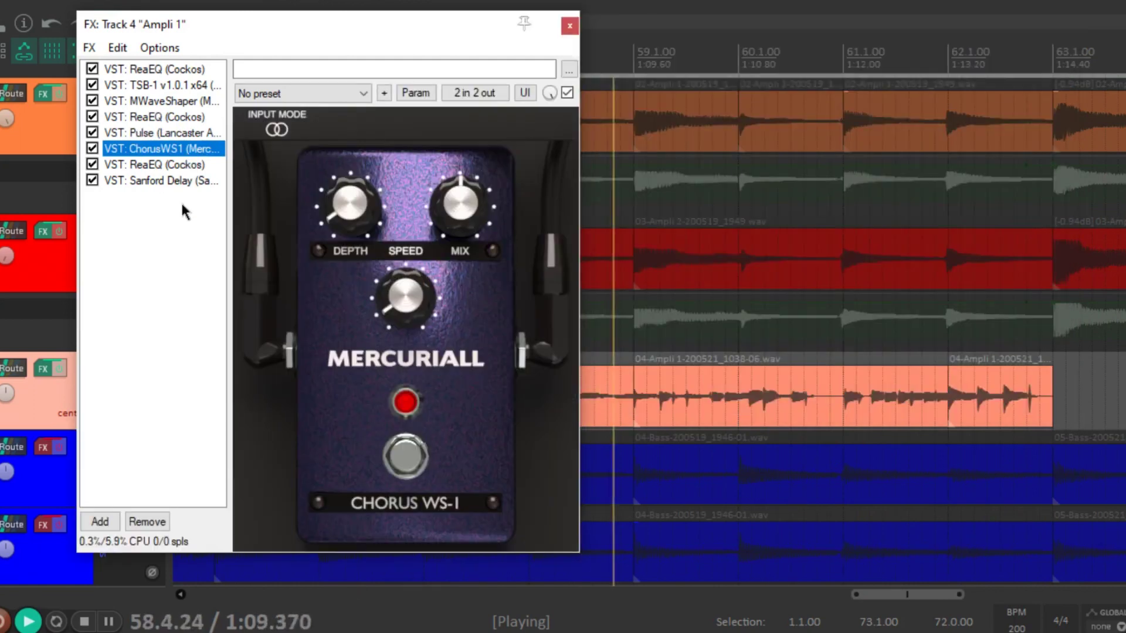
click(179, 219)
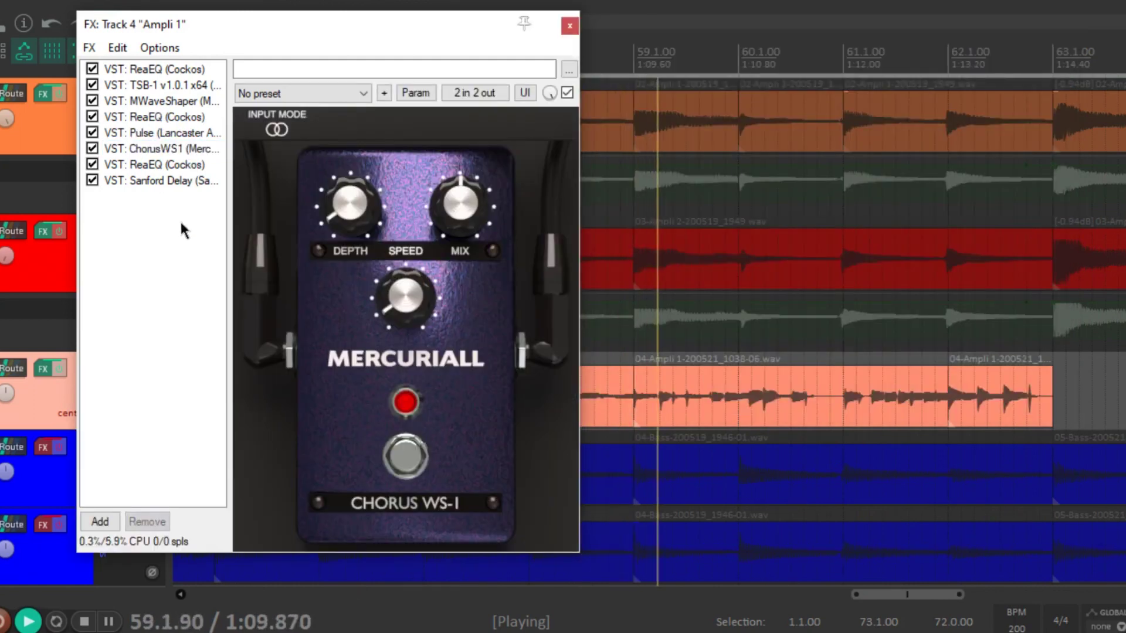
click(167, 166)
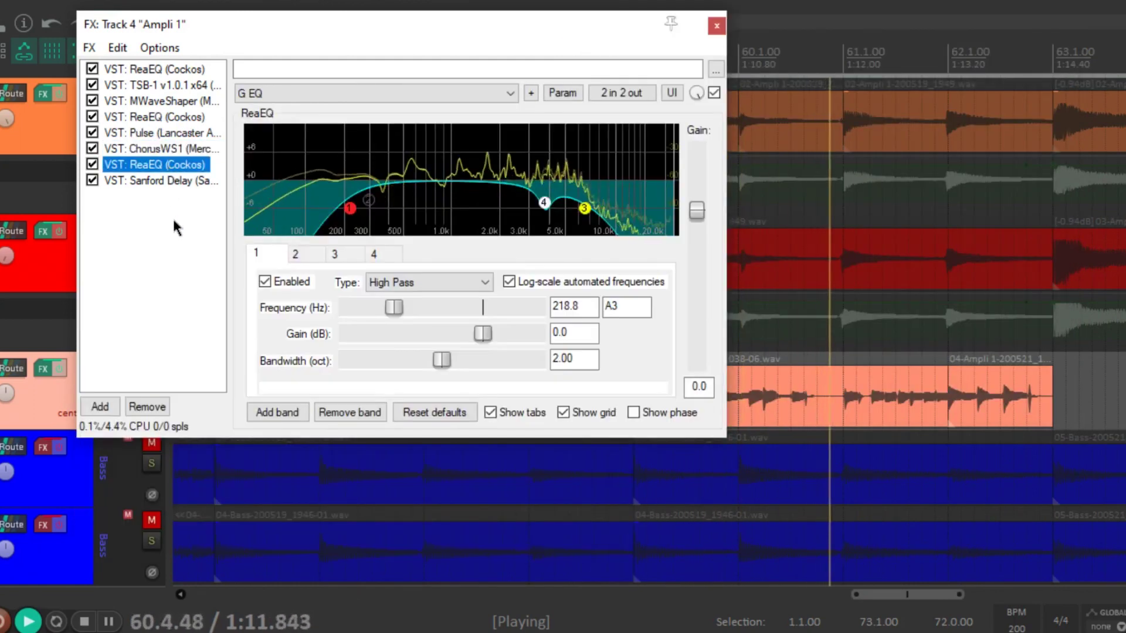
click(174, 221)
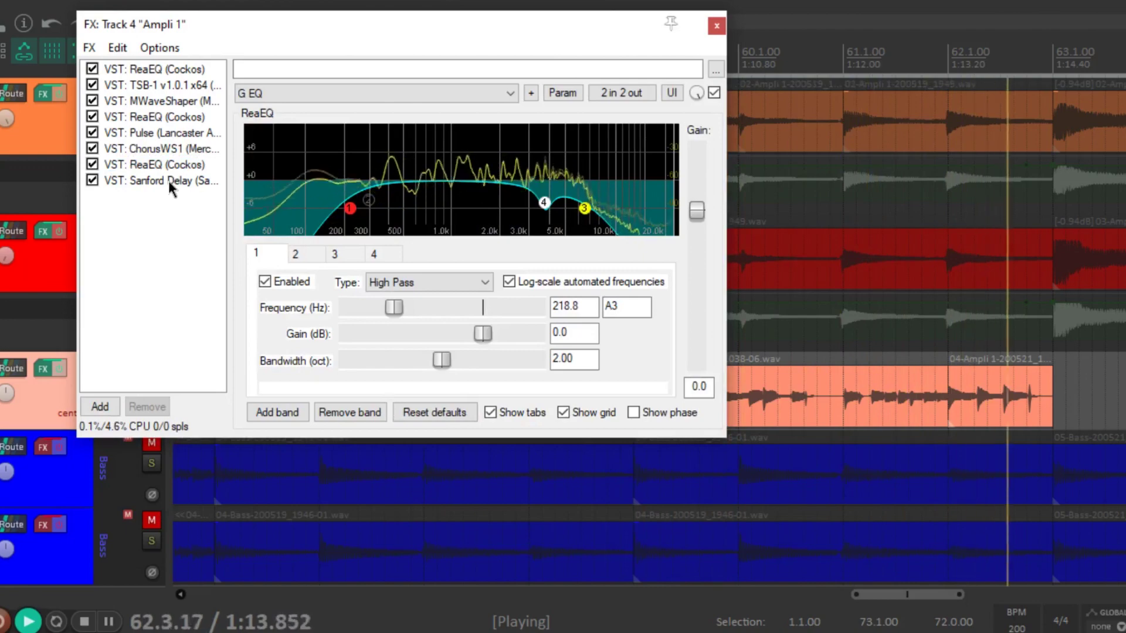
click(167, 181)
click(175, 237)
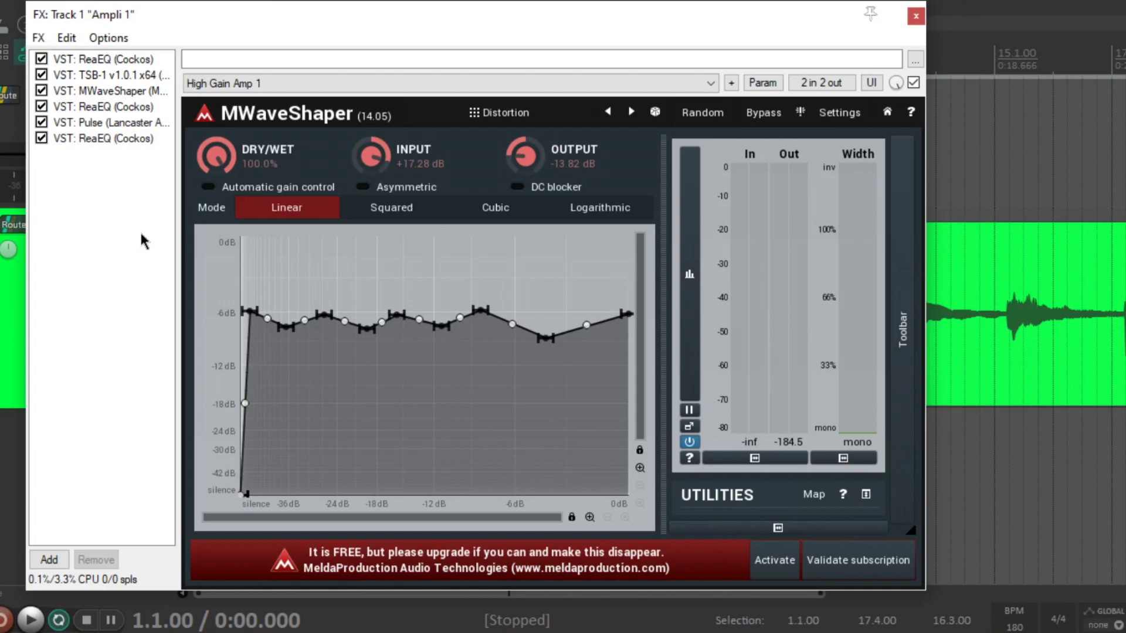
Play the Ampli 1 guitar clip through MWaveShaper's High Gain Amp 1 preset and stop playback
mouse_move(209, 163)
mouse_down()
mouse_move(209, 176)
mouse_move(215, 154)
mouse_up()
key(space)
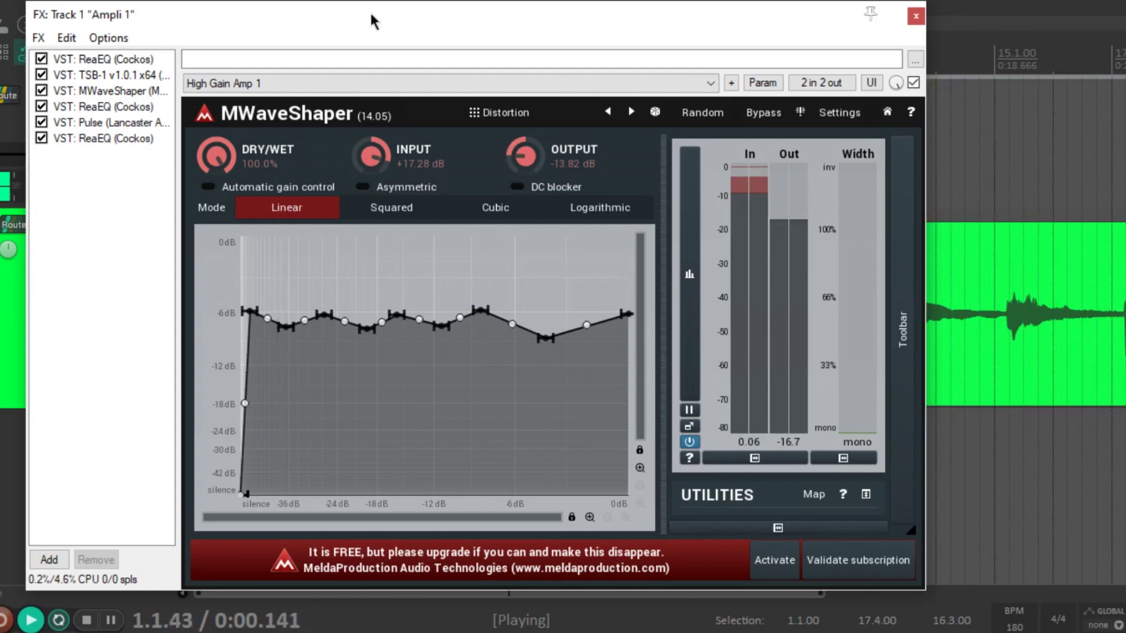
key(space)
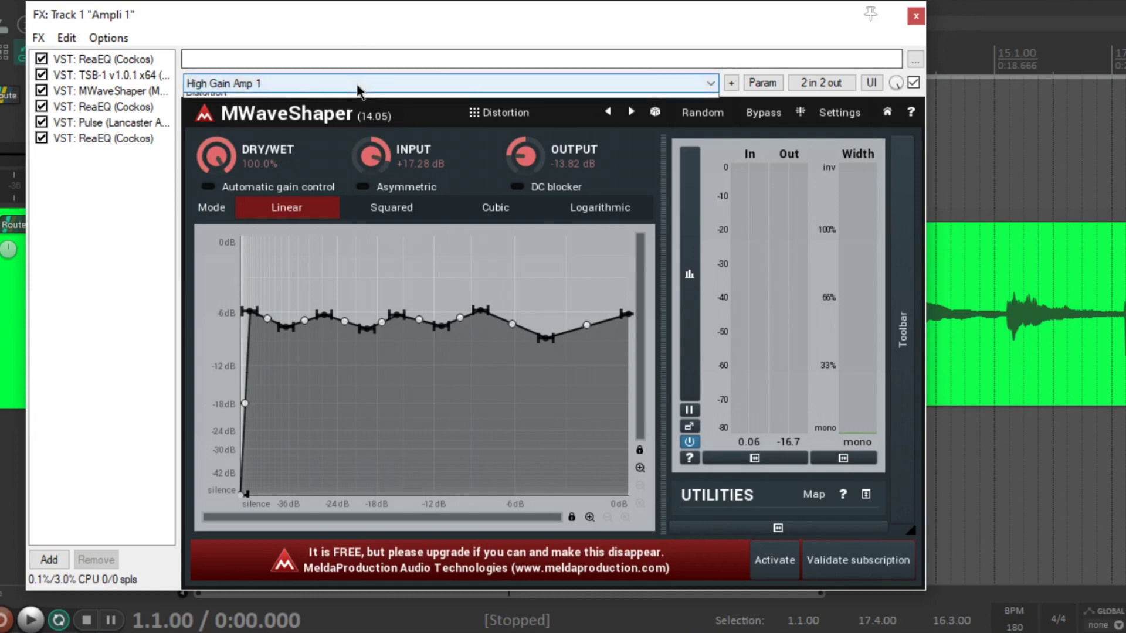
Reset MWaveShaper to its default settings and play the dry guitar clip with the Ampli 1 effects chain bypassed
click(290, 83)
click(282, 99)
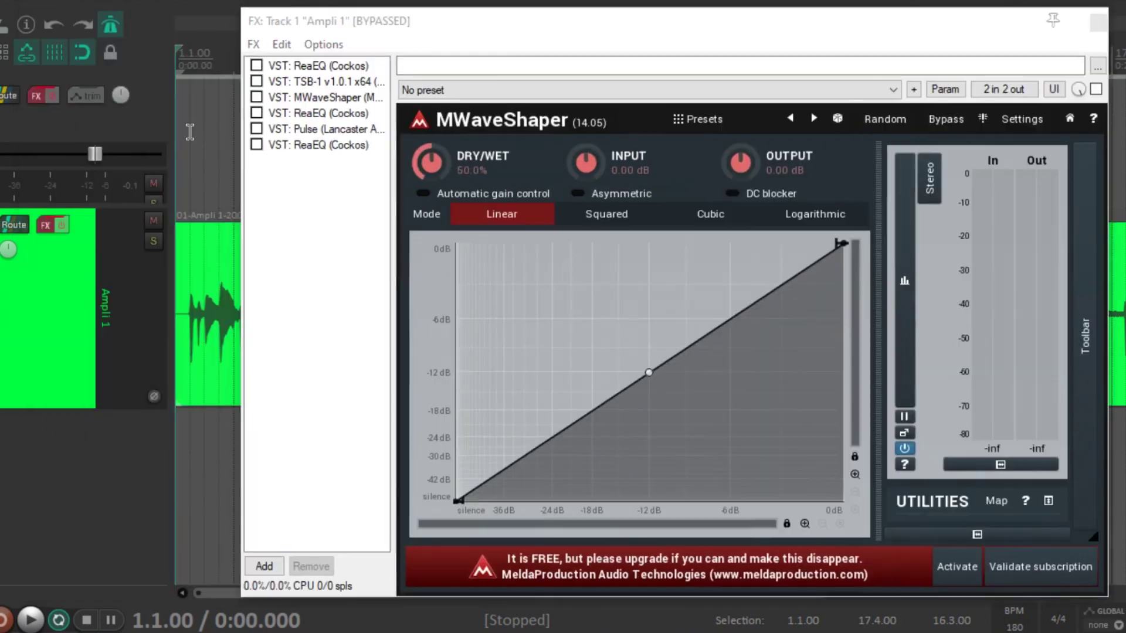
key(space)
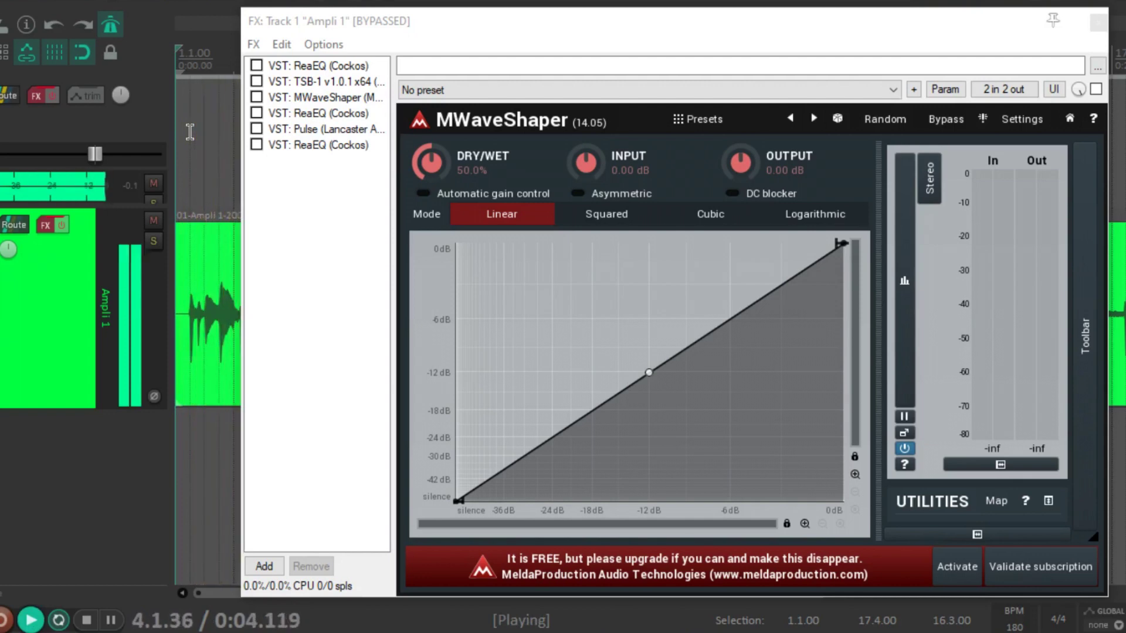
key(space)
Enable only MWaveShaper in the Ampli 1 effects chain and play the guitar clip through its straight curve
drag(418, 18, 233, 9)
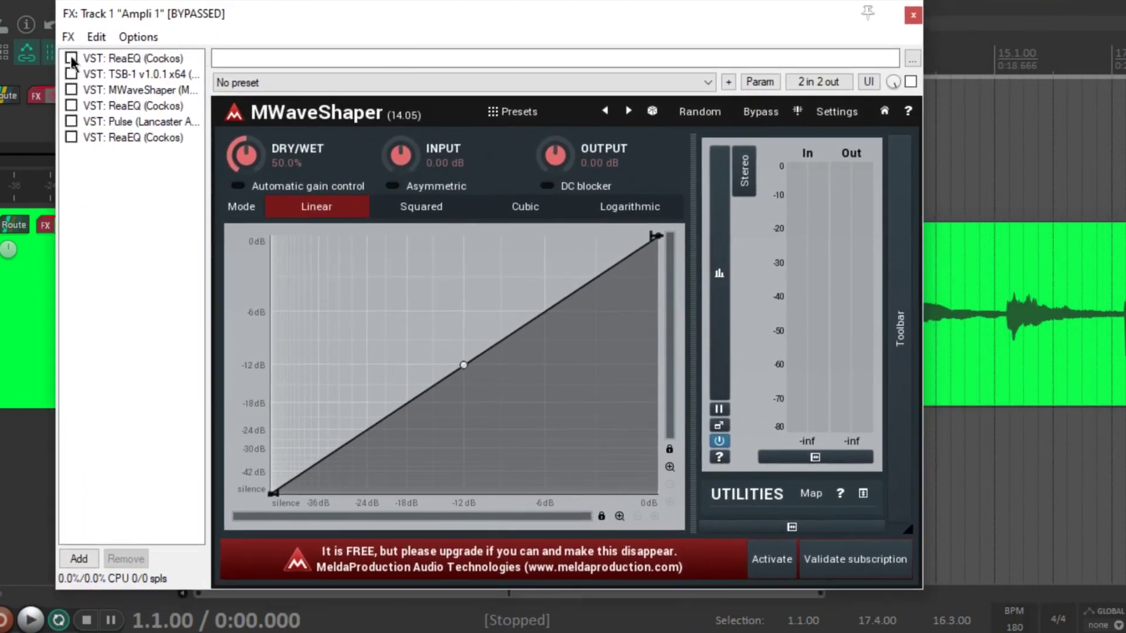
click(71, 90)
drag(245, 14, 217, 15)
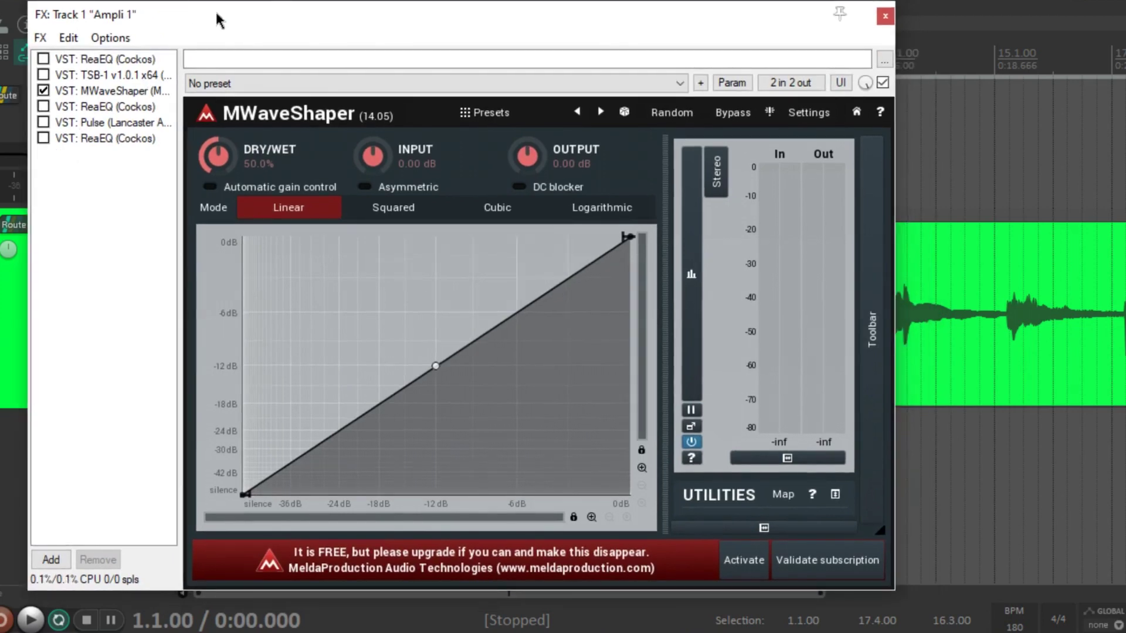
key(space)
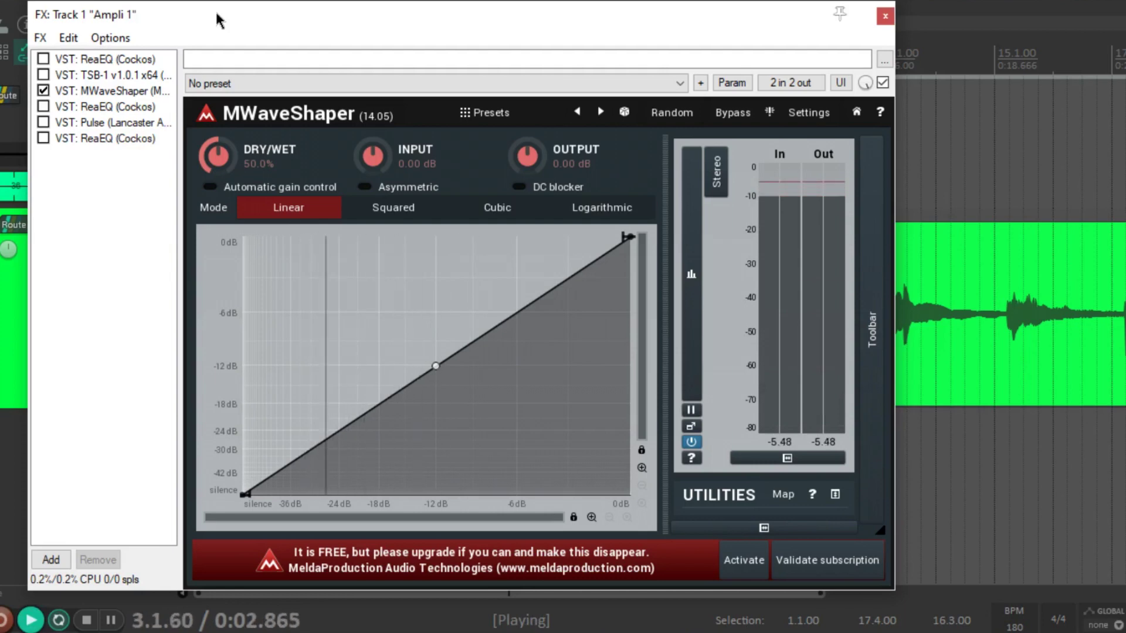
key(space)
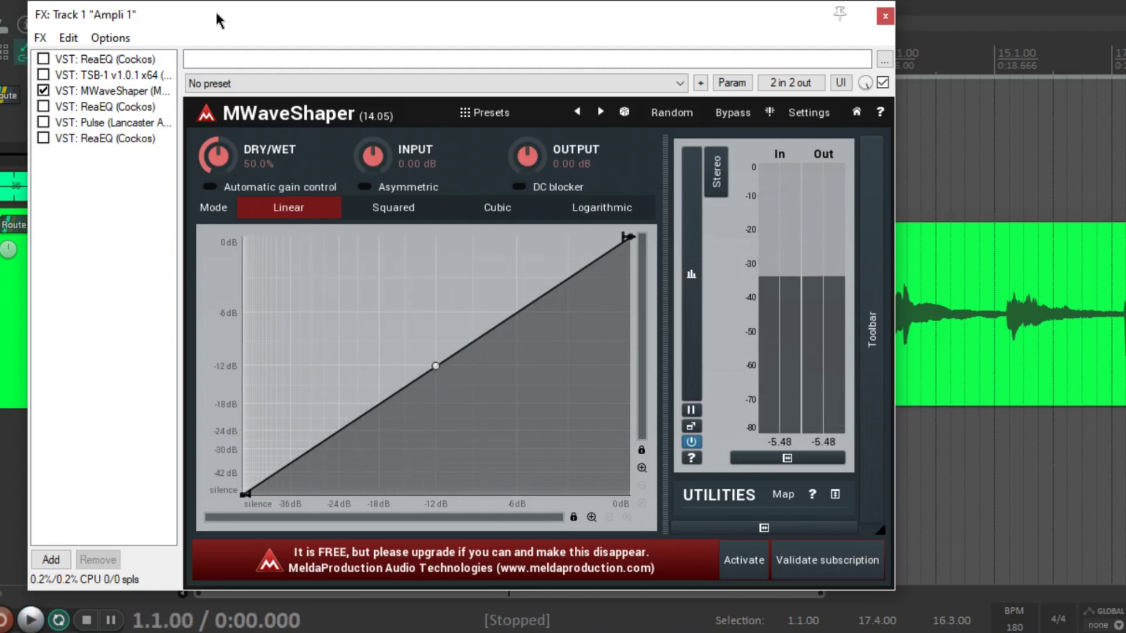
Lower MWaveShaper's output to -14.59 dB and play the guitar clip to check the level
drag(525, 157, 525, 199)
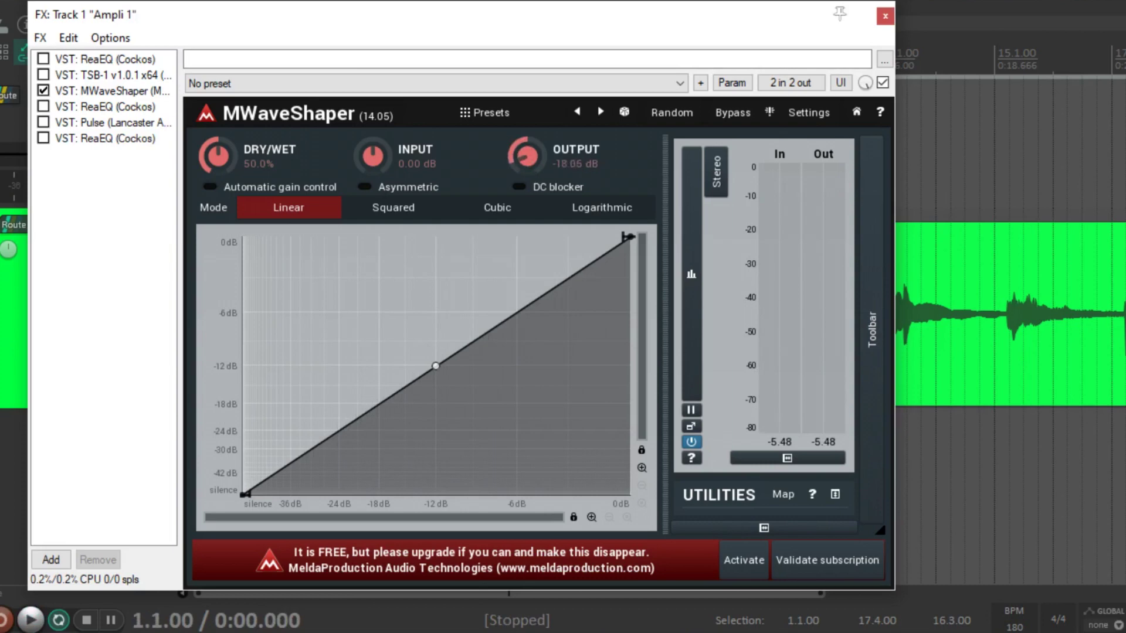
key(space)
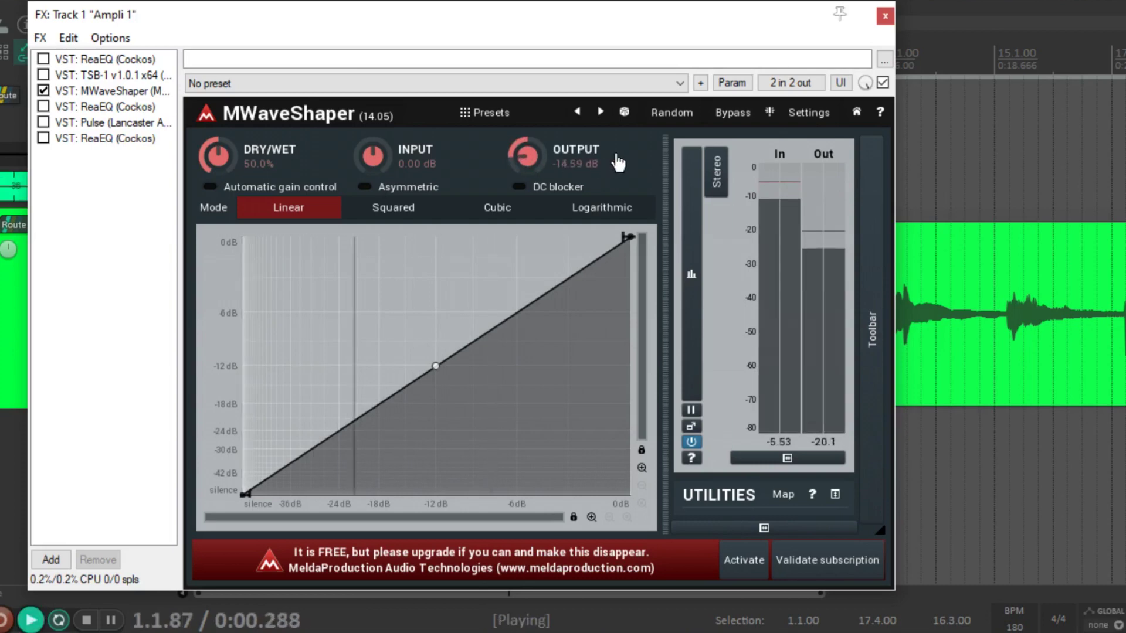
key(space)
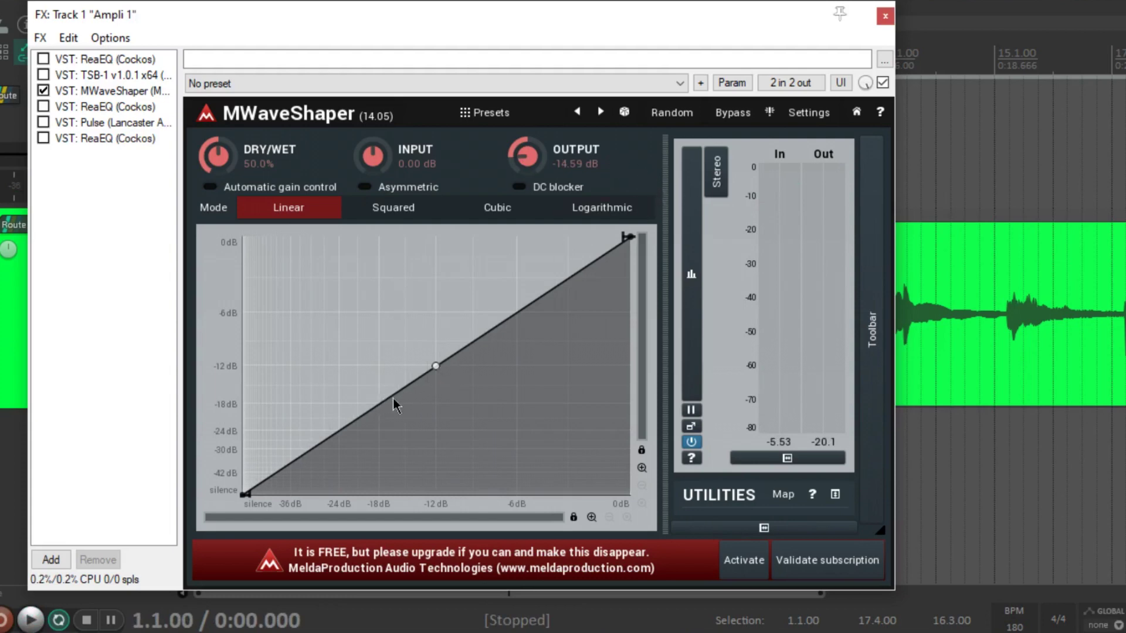
Raise a new curve point at low input to just above -12 dB output, play the clip, and lower the curve's end point to nearly the same level
drag(393, 398, 314, 357)
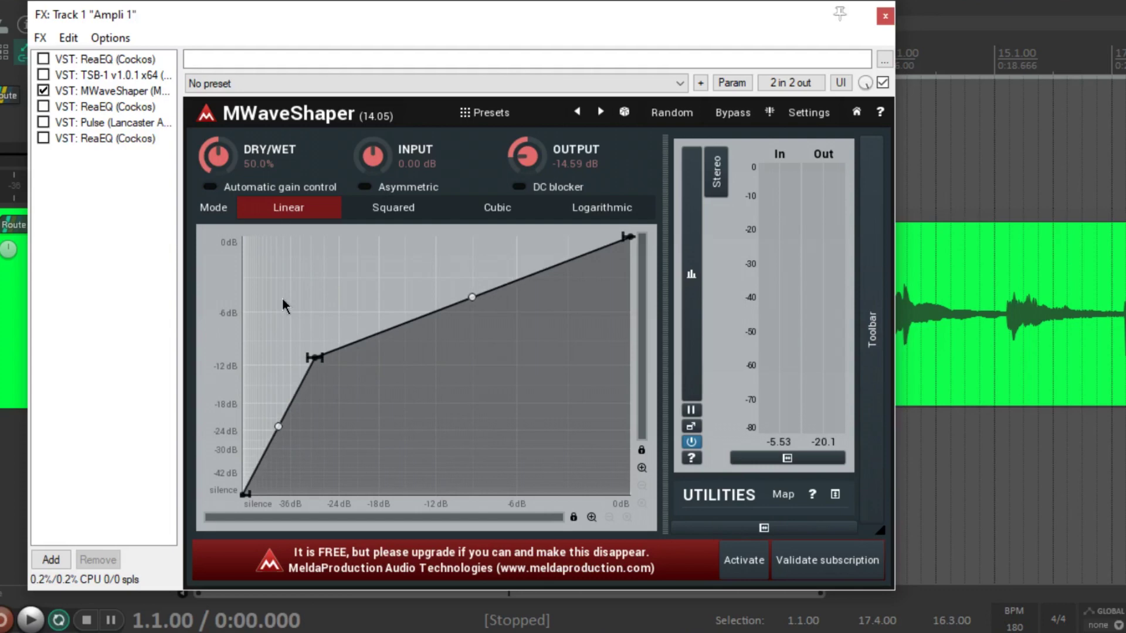
key(space)
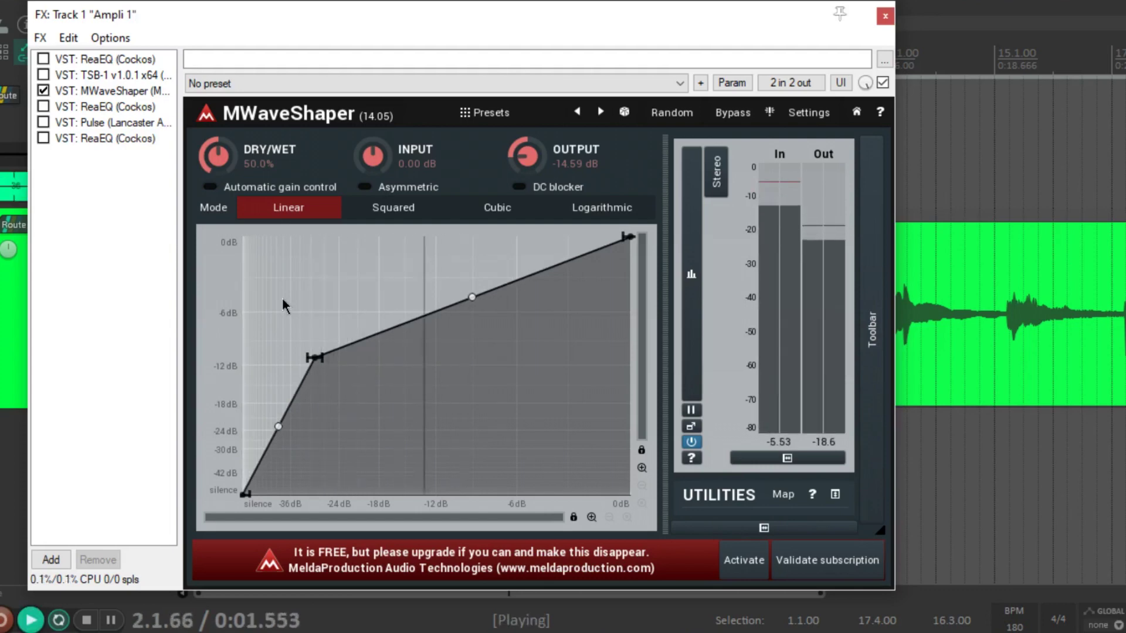
key(space)
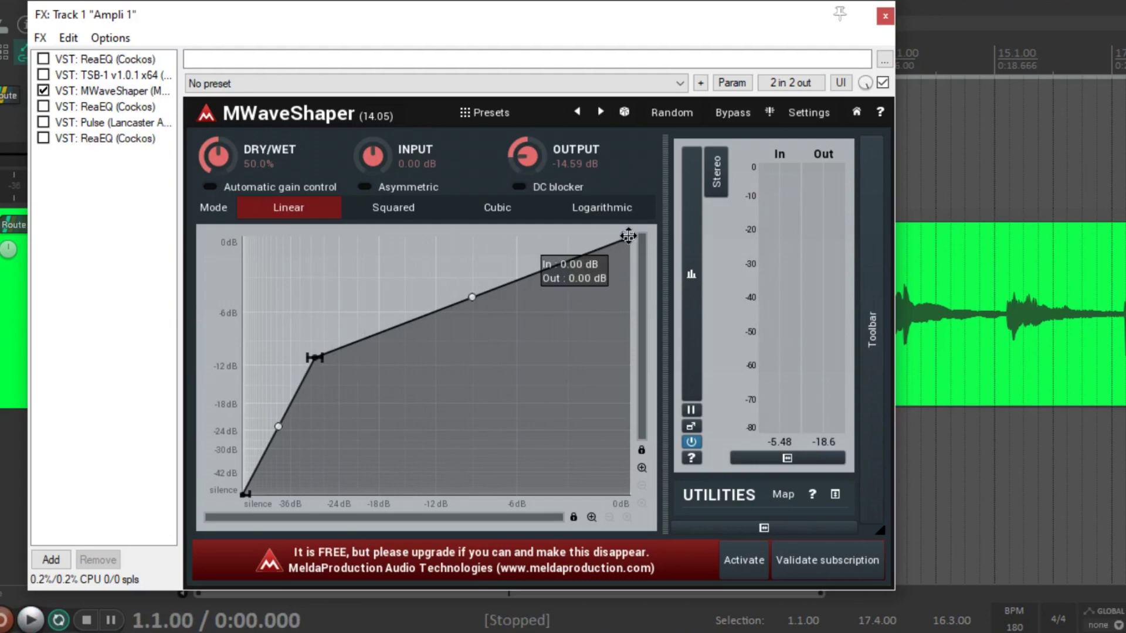
drag(627, 236, 626, 353)
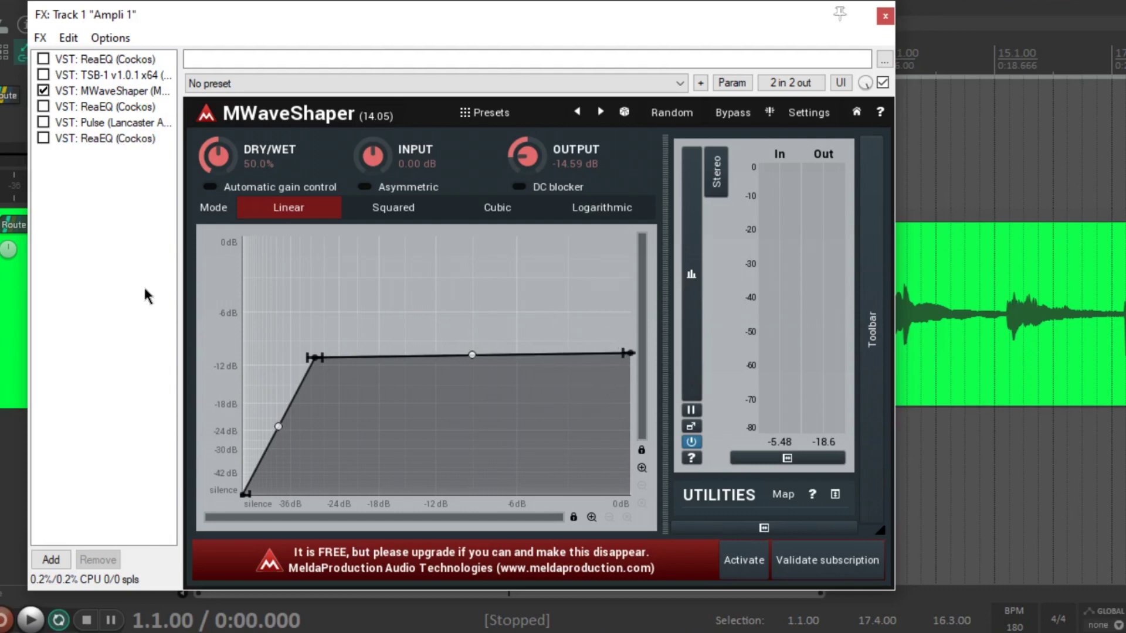
Play the guitar clip through MWaveShaper's flattened curve, first alone and again with the Pulse cabinet loader enabled
key(space)
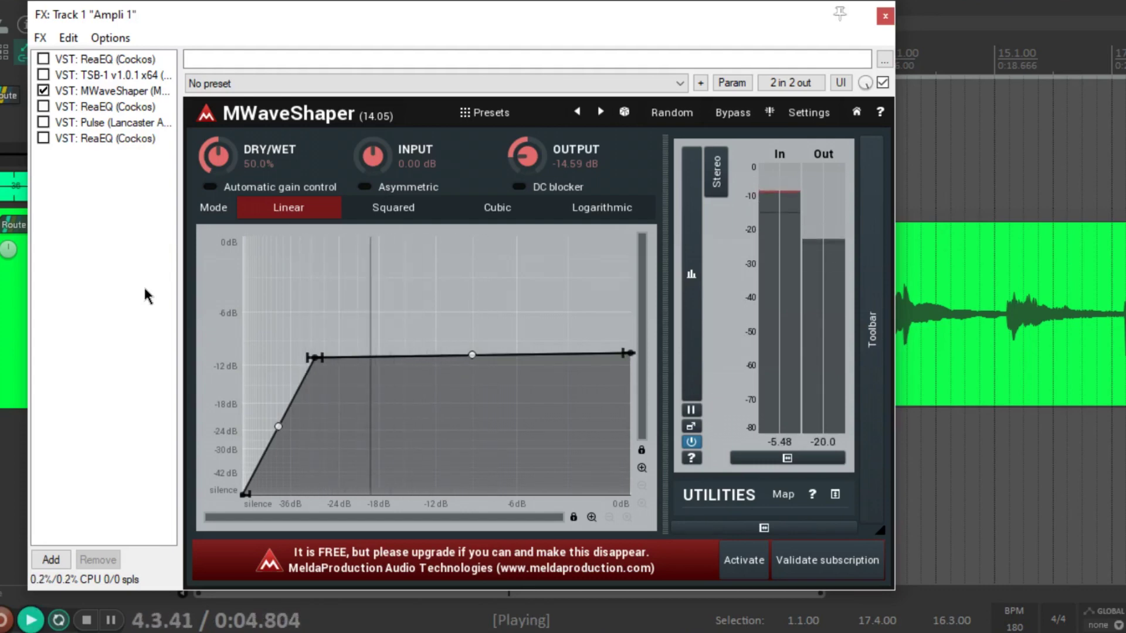
key(space)
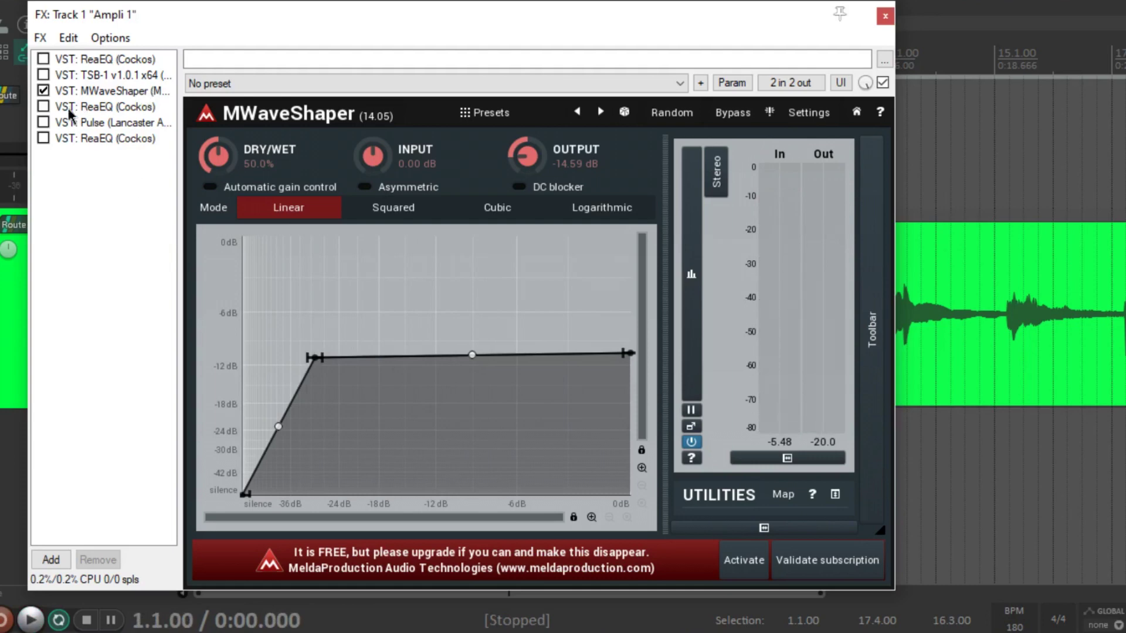
click(121, 122)
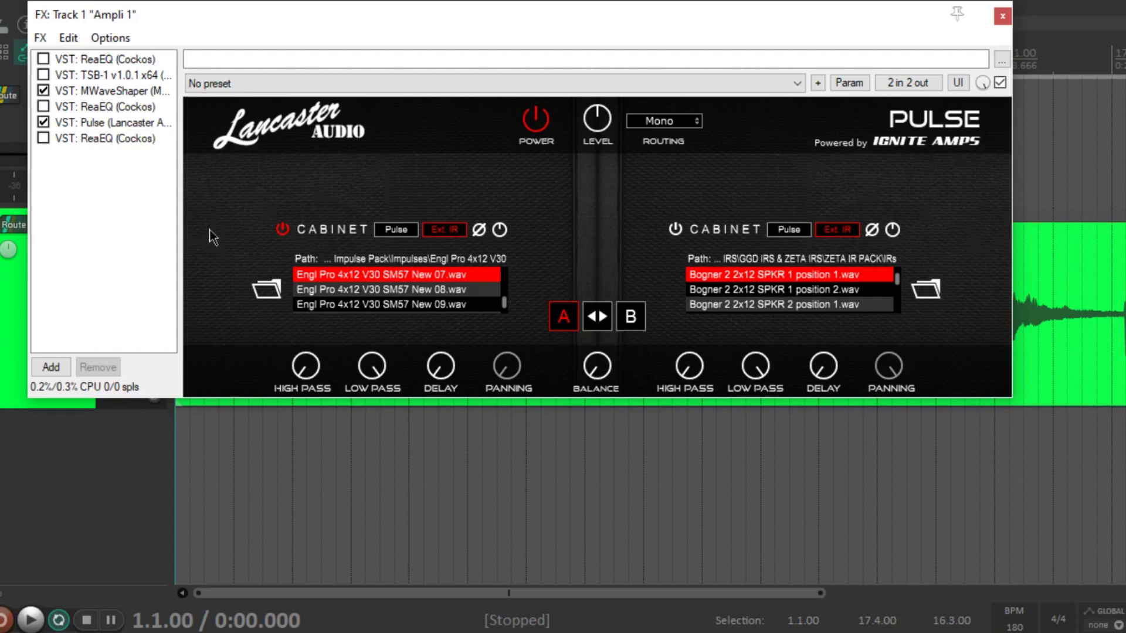
key(Up)
key(Up)
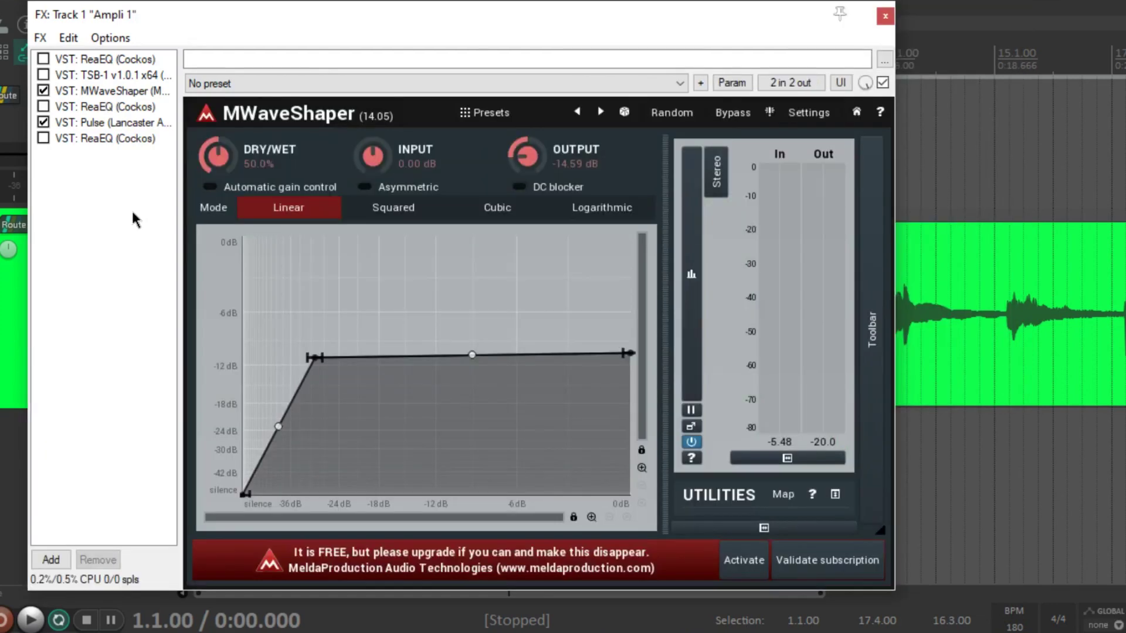
key(space)
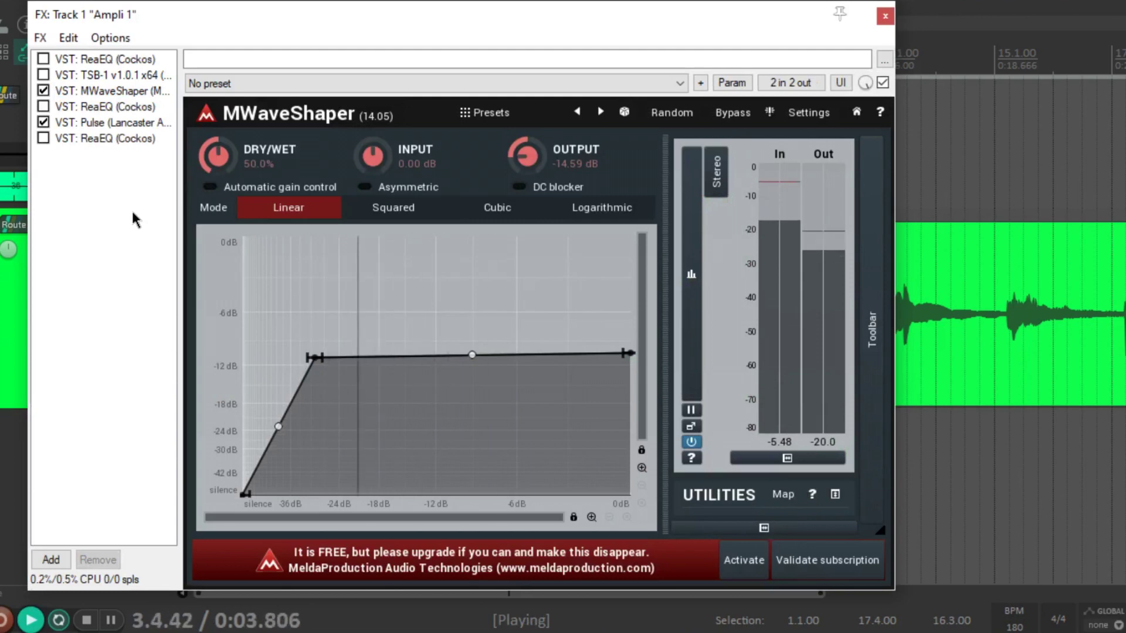
key(space)
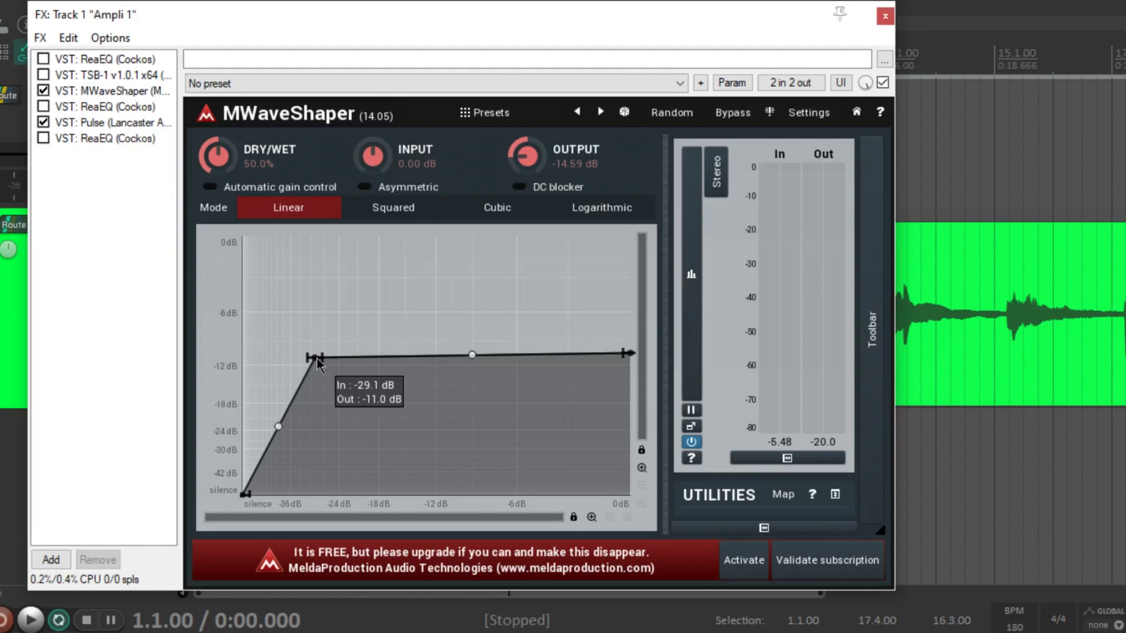
Steepen the curve by moving its knee to a lower input, add three slightly wavy points along the plateau near -10 dB output, and play the clip
drag(317, 357, 258, 350)
double_click(347, 350)
double_click(415, 351)
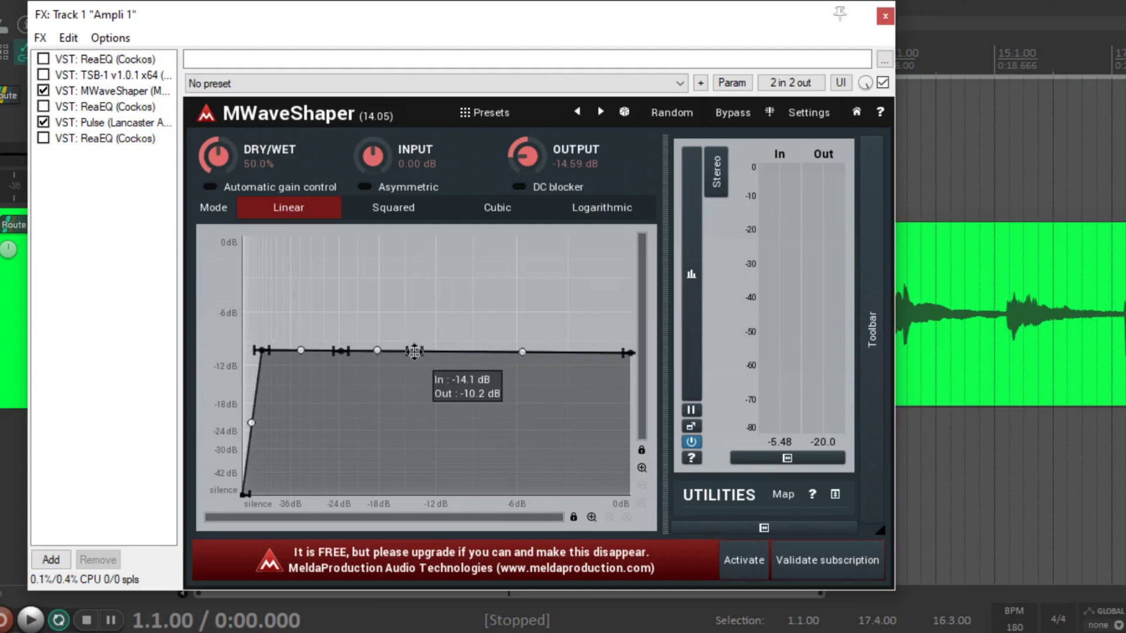
double_click(495, 351)
drag(504, 350, 495, 347)
drag(343, 350, 341, 348)
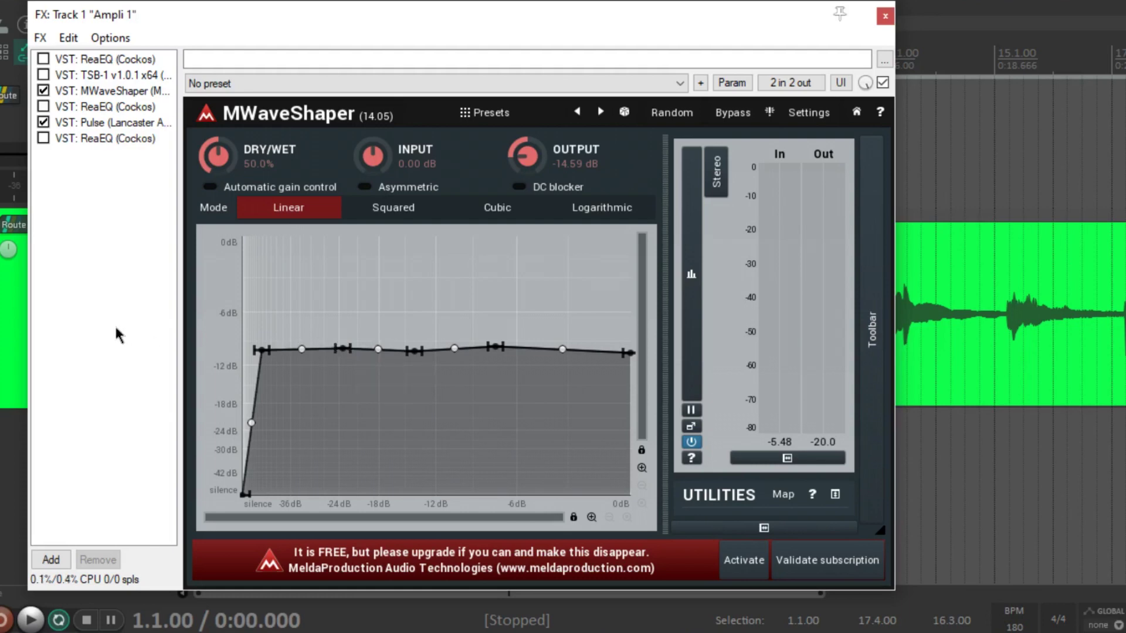
key(space)
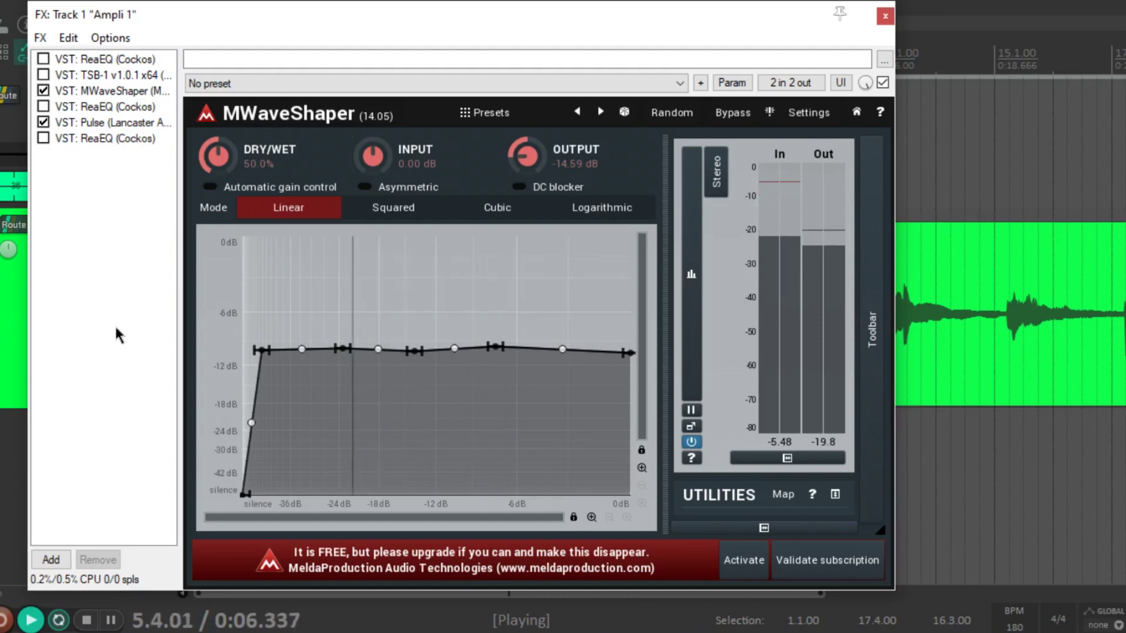
key(space)
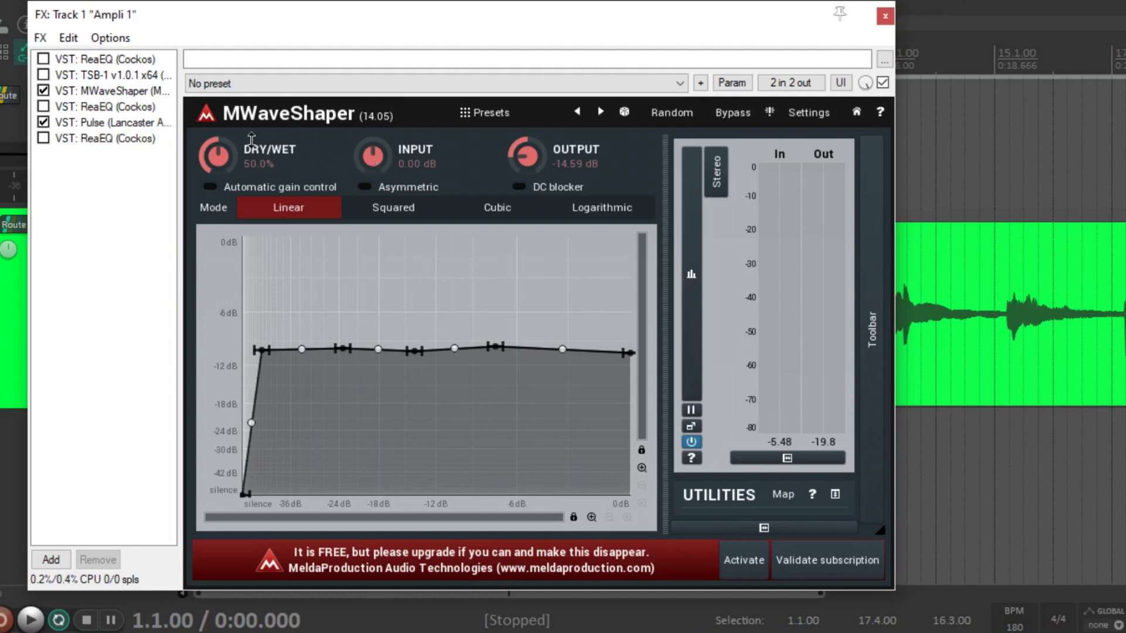
Set MWaveShaper's dry/wet to 100% and its input to +17.66 dB, and play the guitar clip
drag(218, 156, 218, 118)
drag(374, 163, 374, 126)
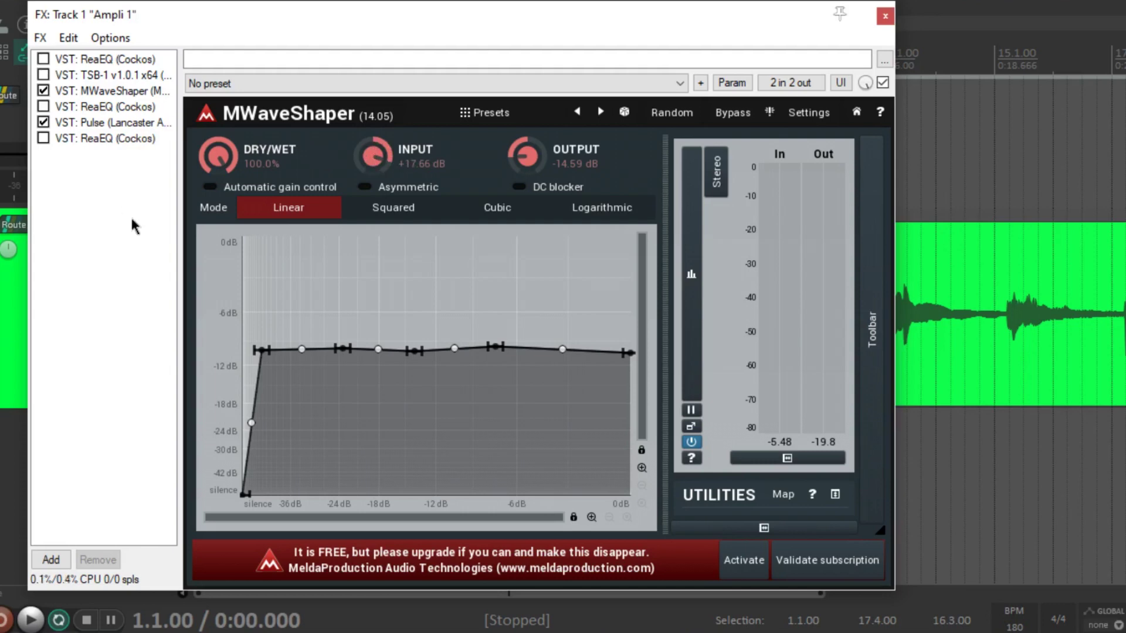
key(space)
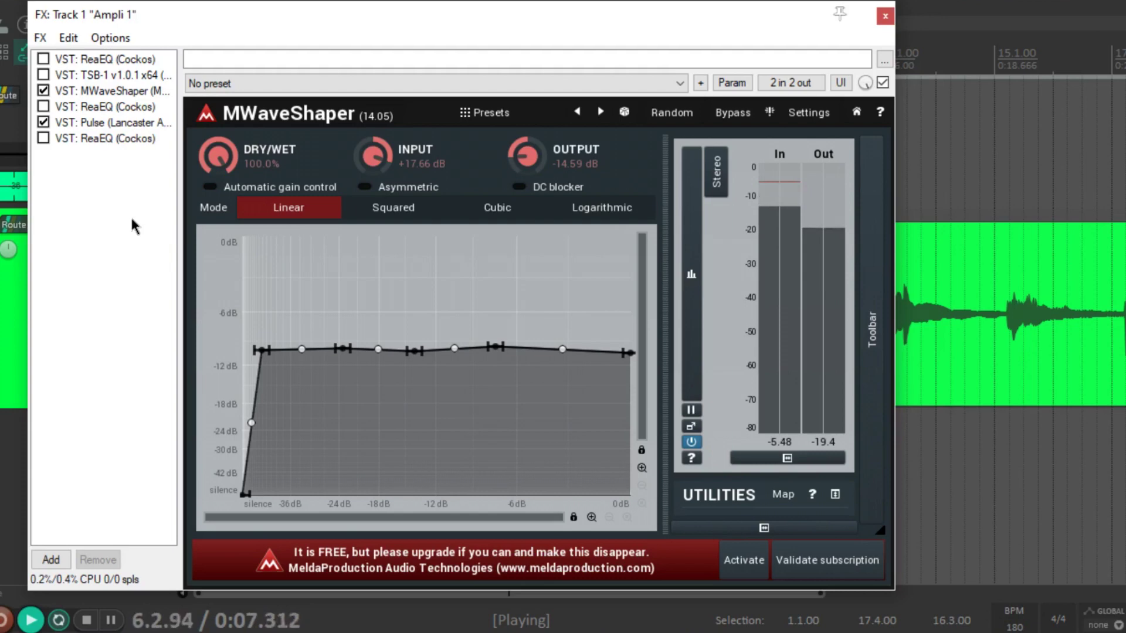
key(space)
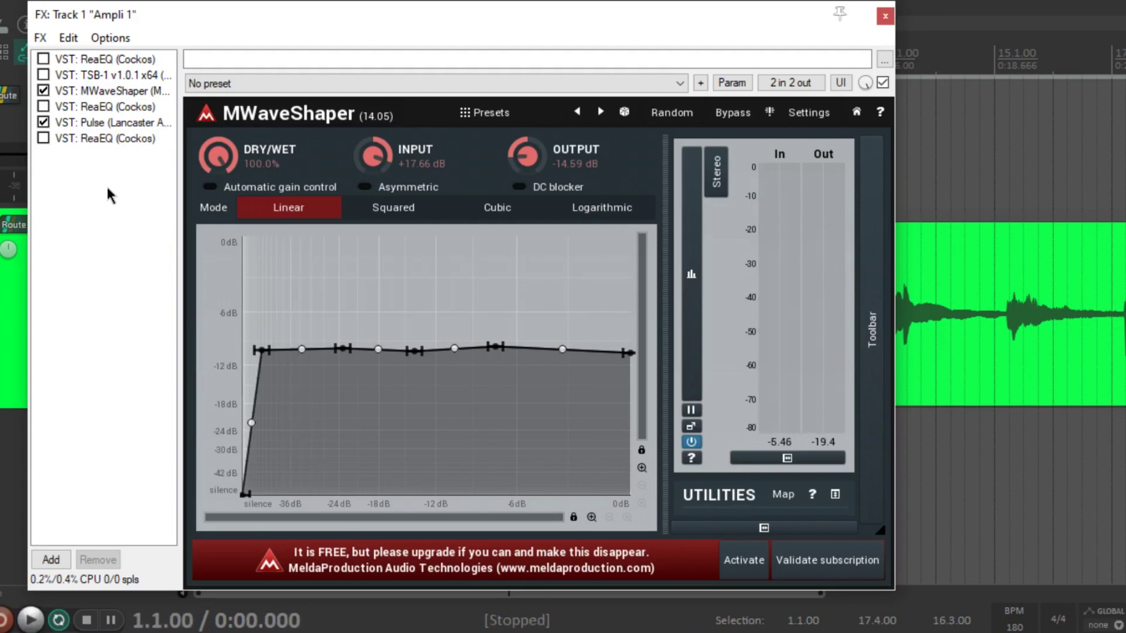
Enable the TSB-1 overdrive ahead of MWaveShaper and play the guitar clip through it
click(107, 74)
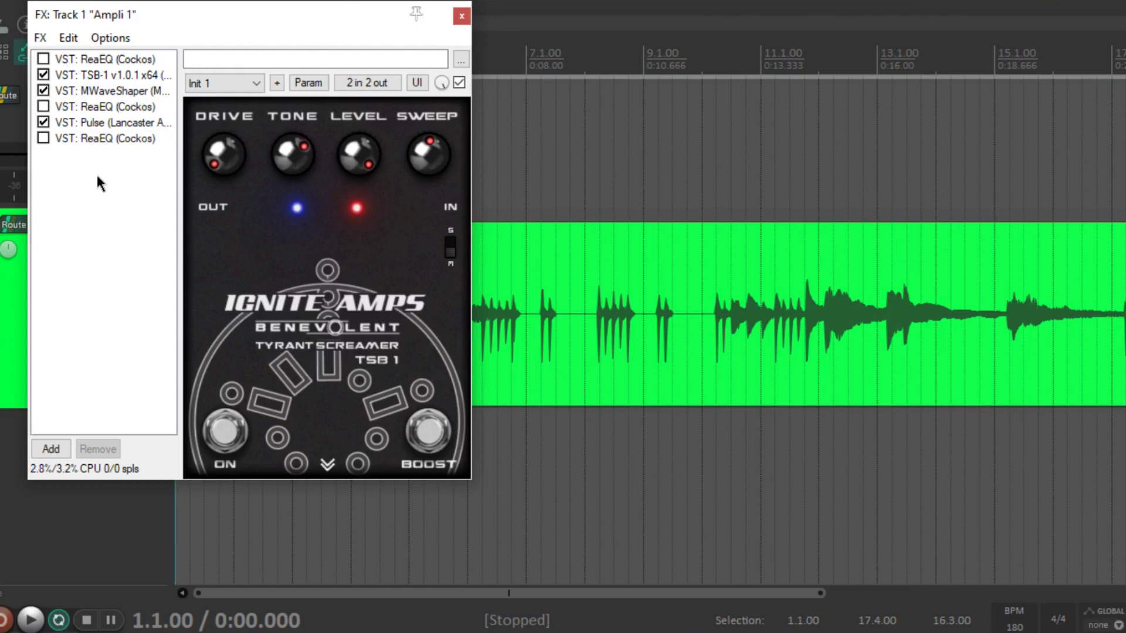
key(space)
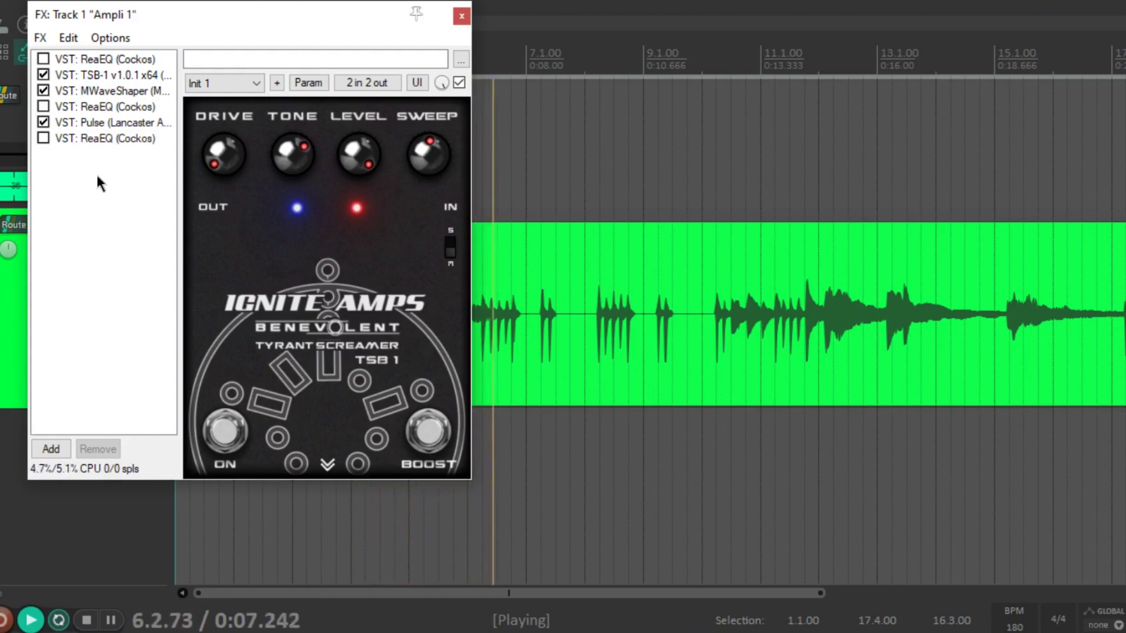
key(space)
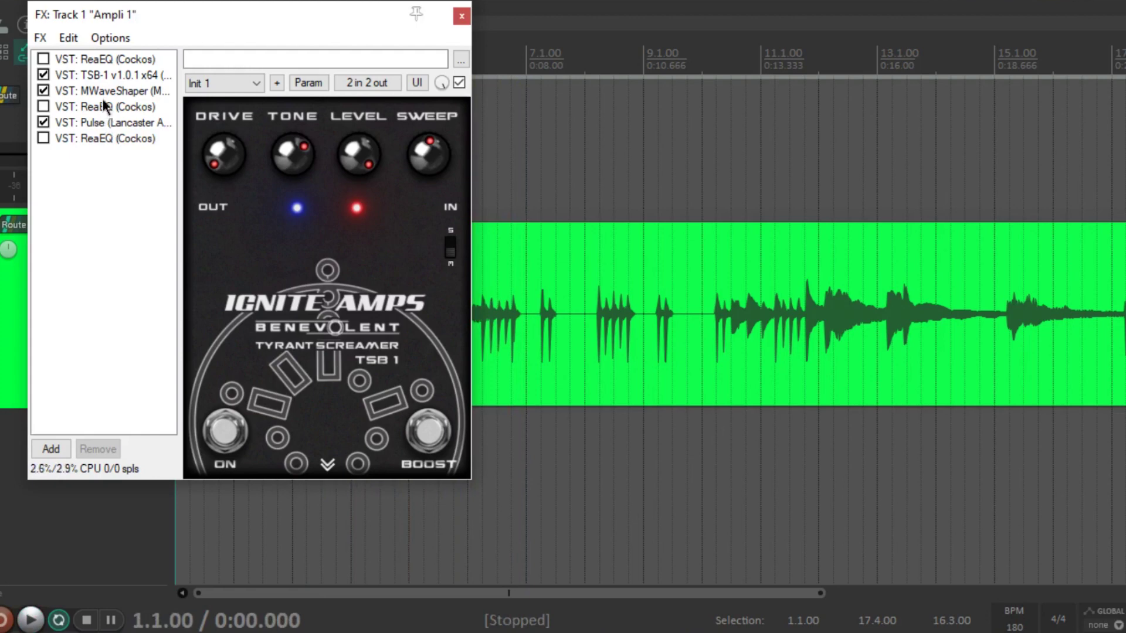
Enable the high-pass ReaEQ at the start of the effects chain and play the guitar clip
click(135, 59)
click(119, 194)
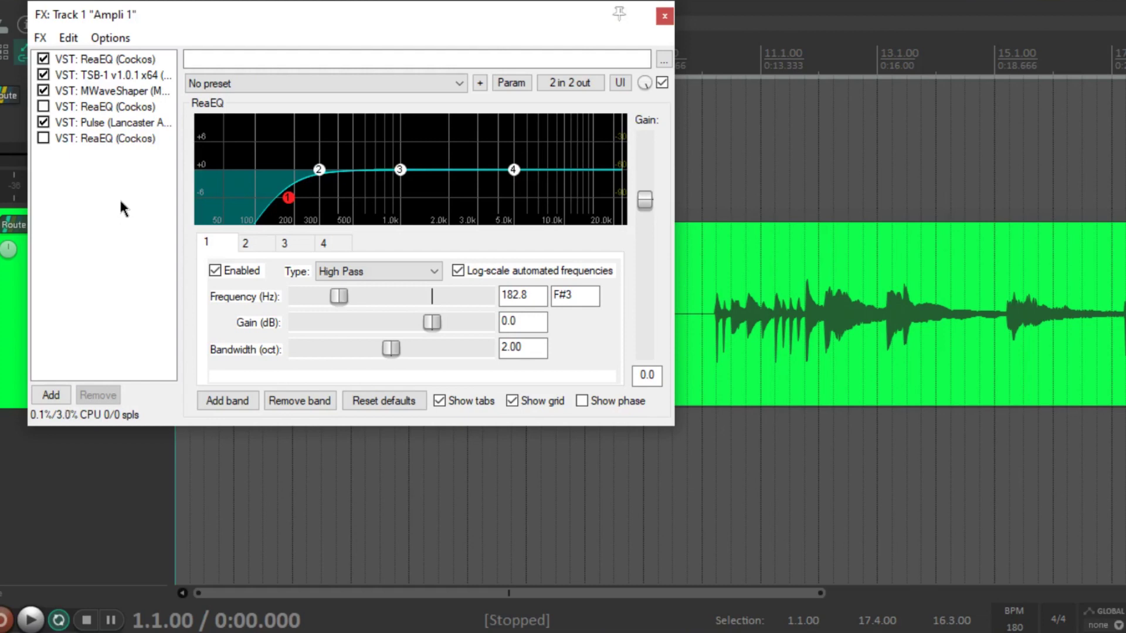
key(space)
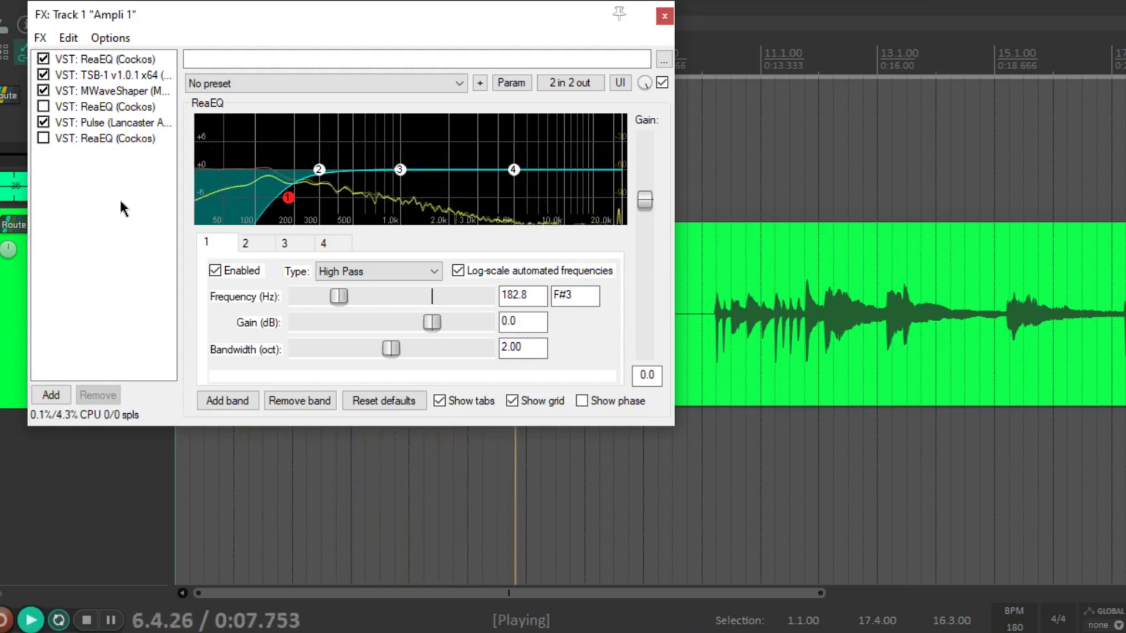
key(space)
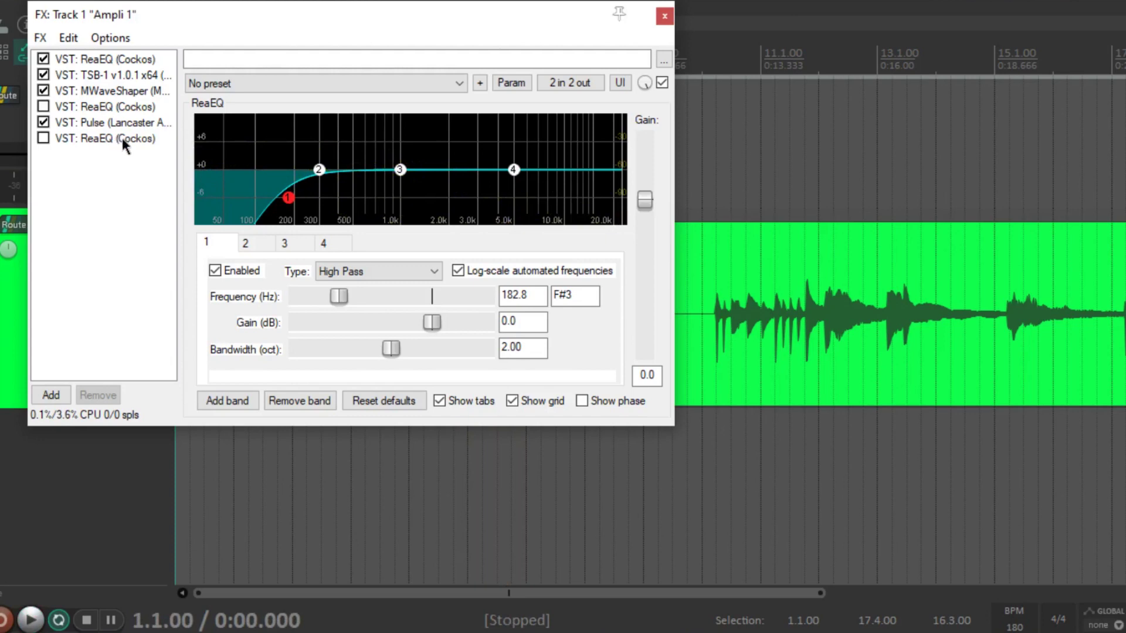
Enable the ReaEQ between MWaveShaper and Pulse, play the clip, and set MWaveShaper's output to -15.55 dB
click(107, 94)
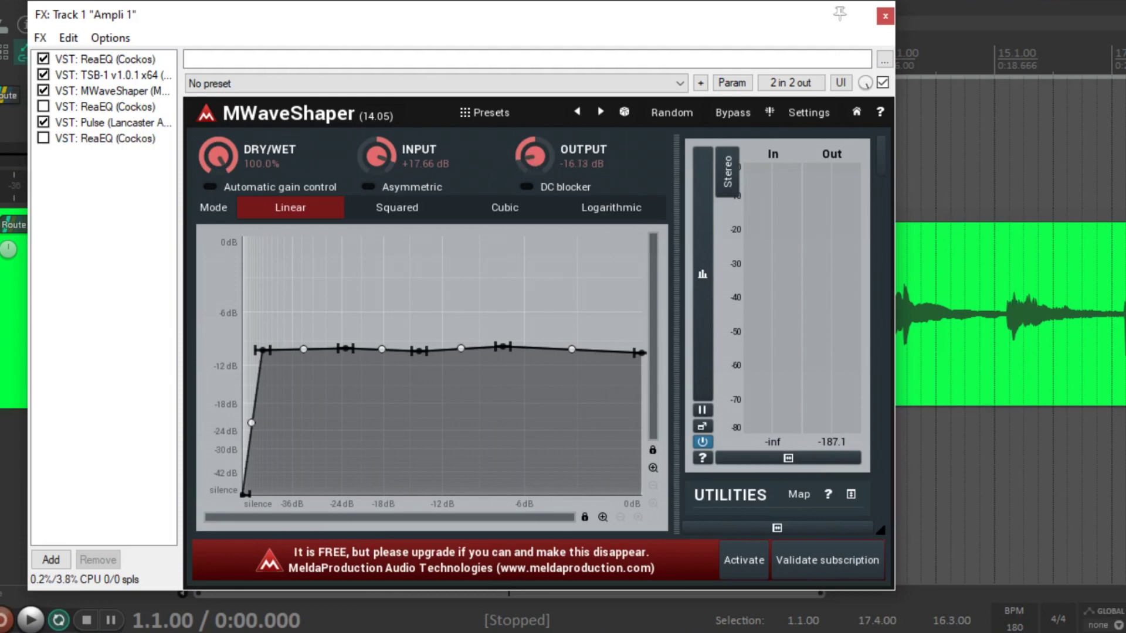
click(98, 107)
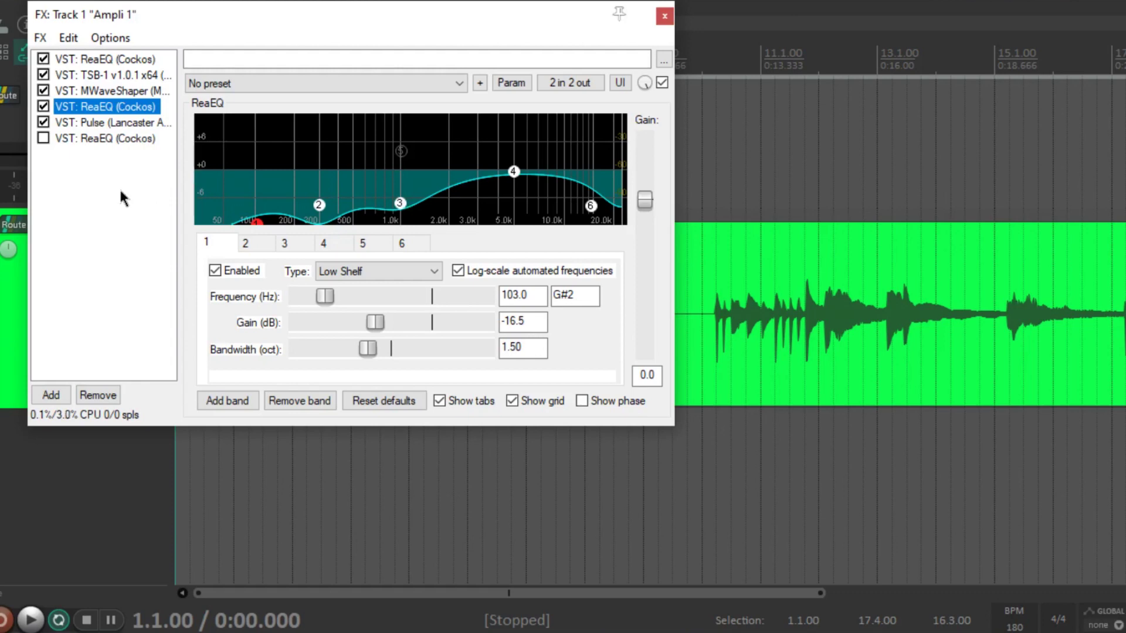
key(space)
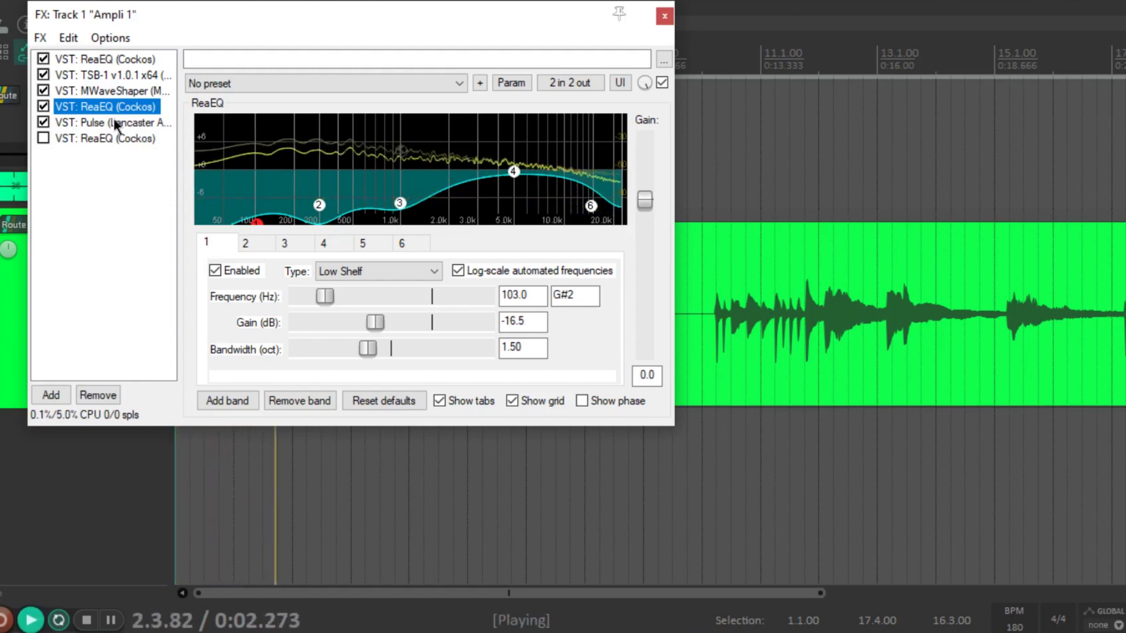
click(108, 91)
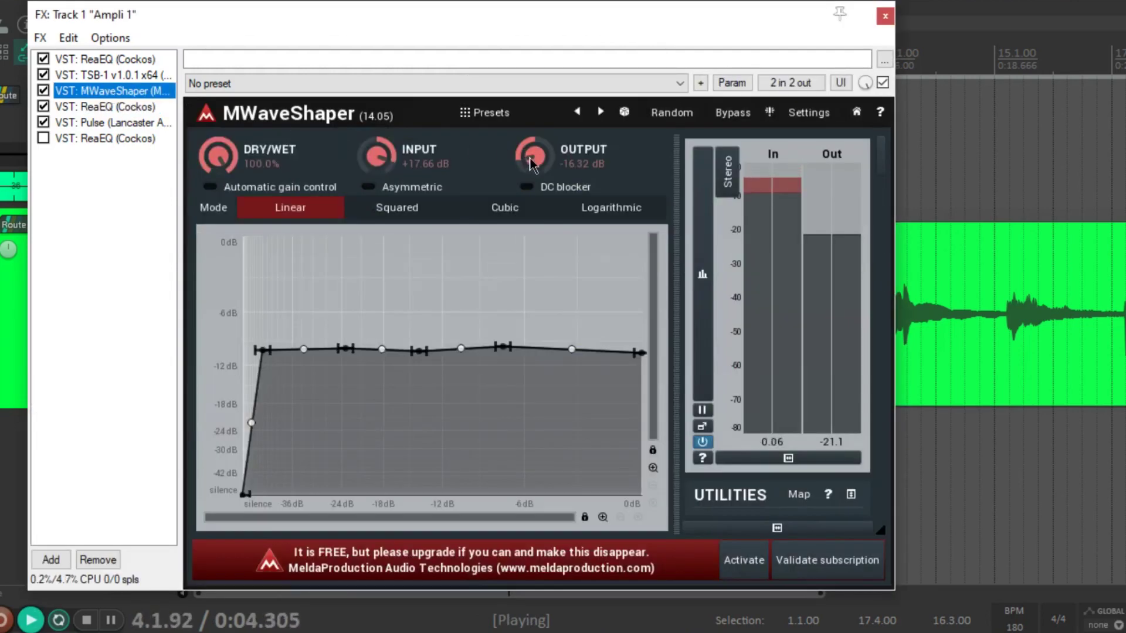
key(space)
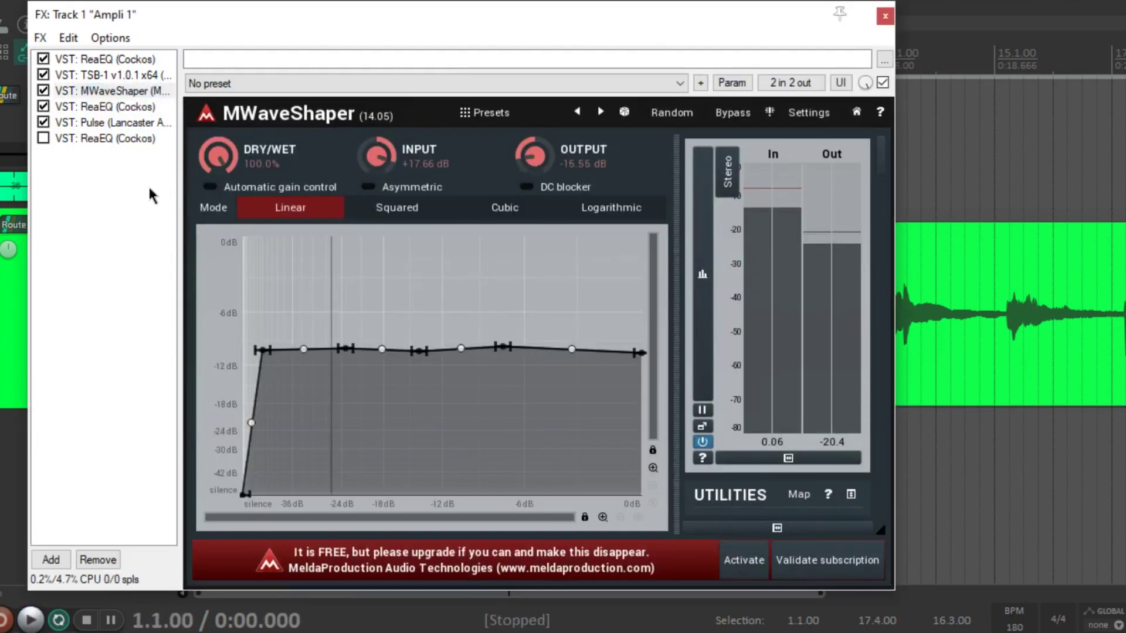
Bypass the ReaEQ that follows MWaveShaper and play the clip to compare the tone without it
click(43, 107)
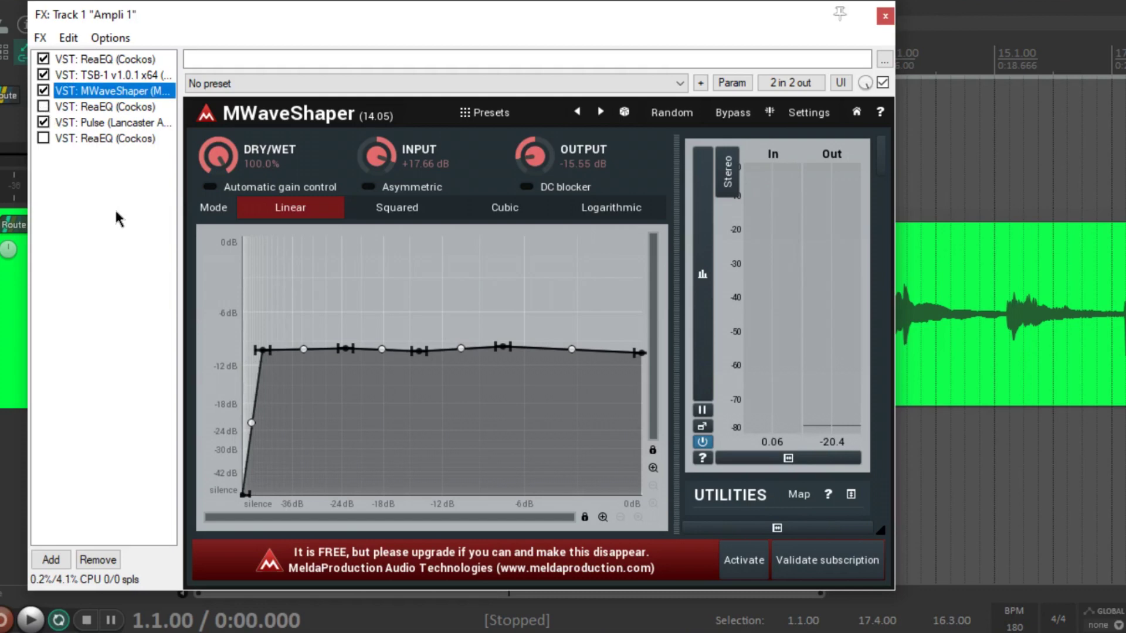
key(space)
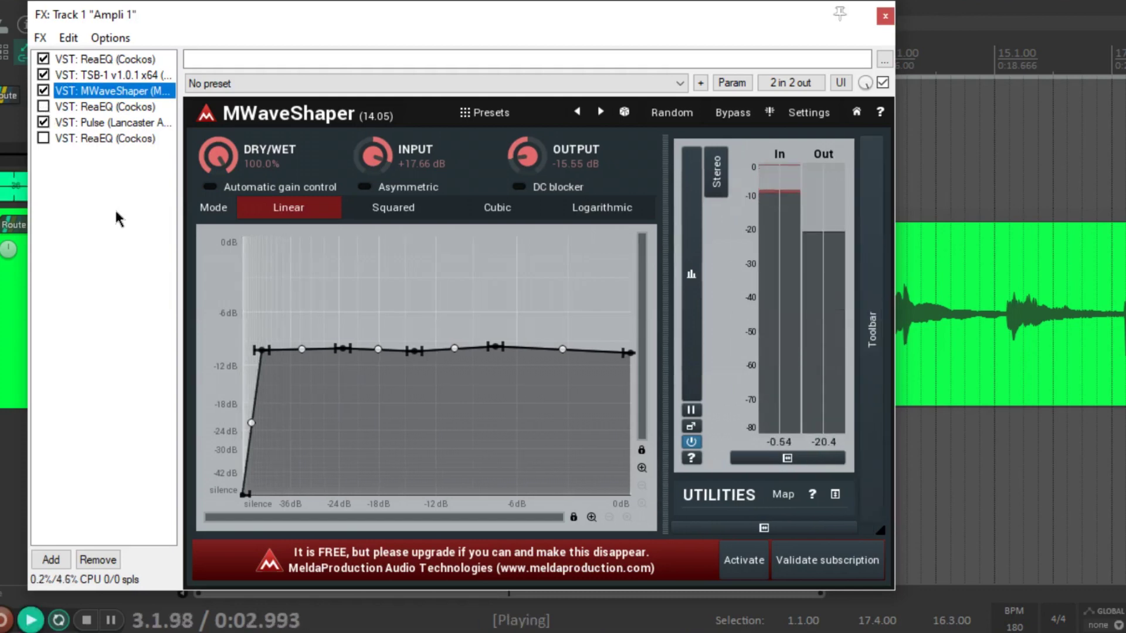
key(space)
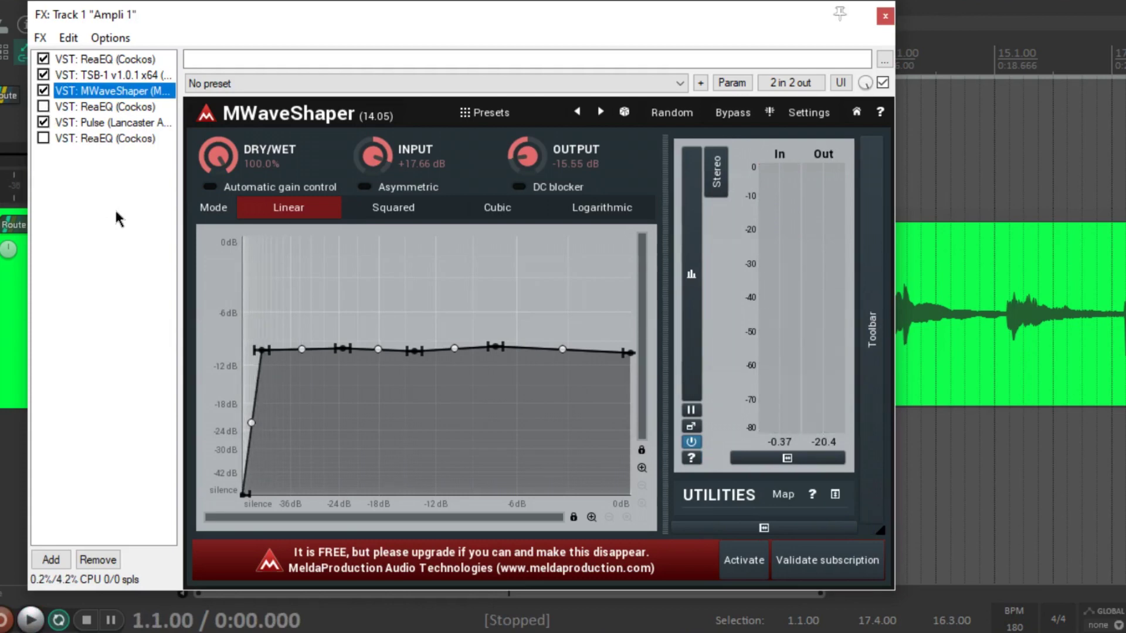
Re-enable the ReaEQ after MWaveShaper, play the clip, and raise MWaveShaper's output to -14.78 dB
click(43, 106)
click(129, 107)
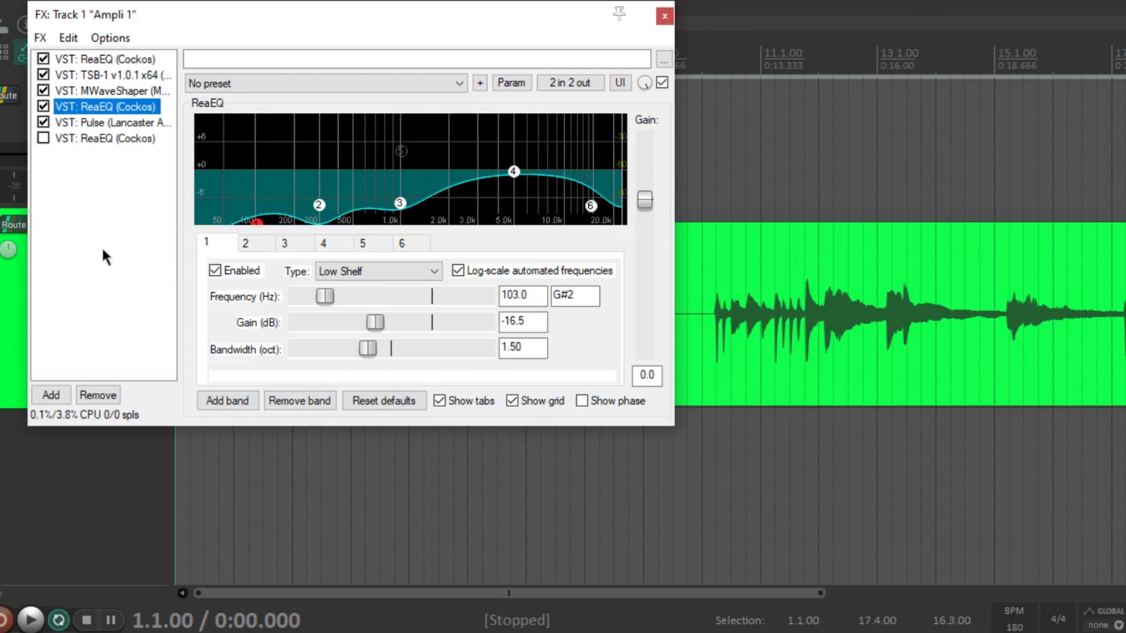
key(space)
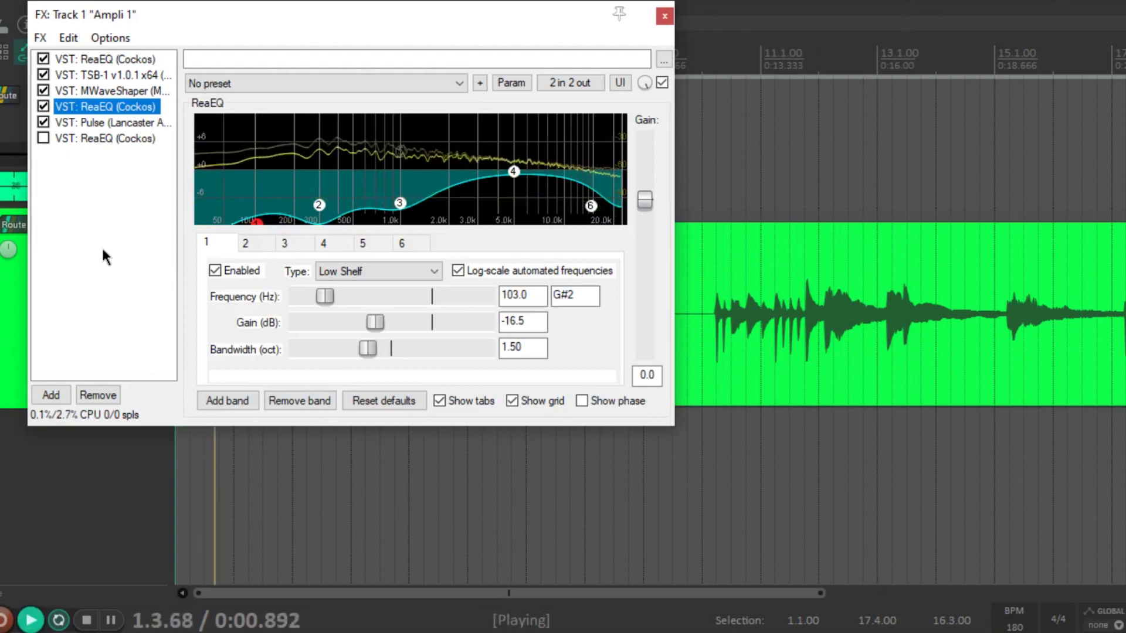
click(117, 91)
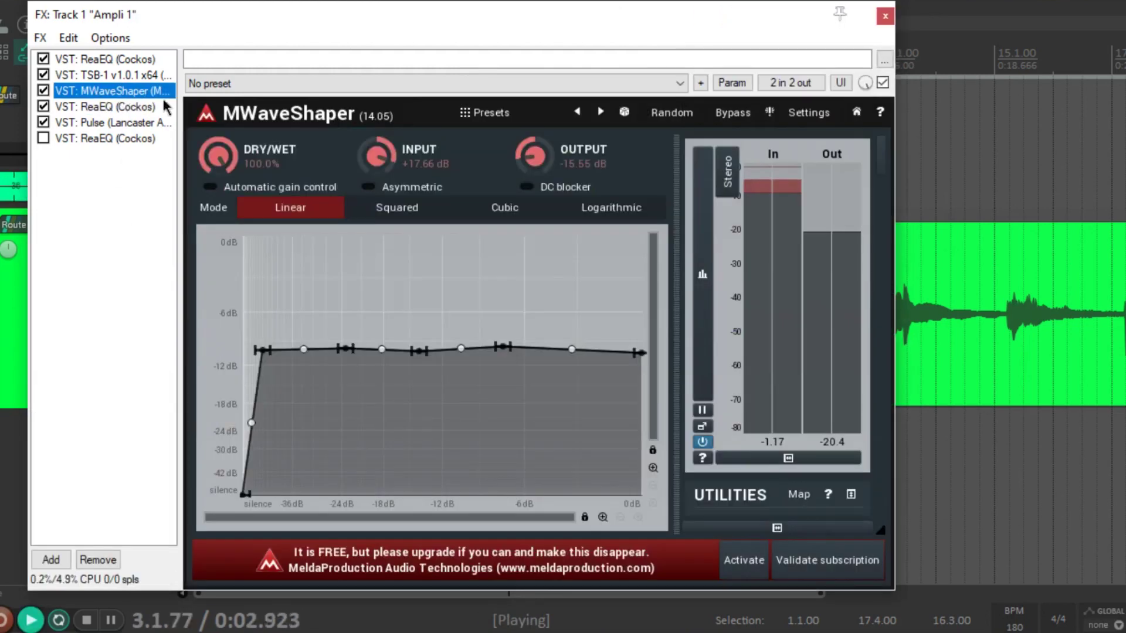
mouse_move(542, 160)
mouse_down()
mouse_move(542, 144)
mouse_move(543, 162)
mouse_up()
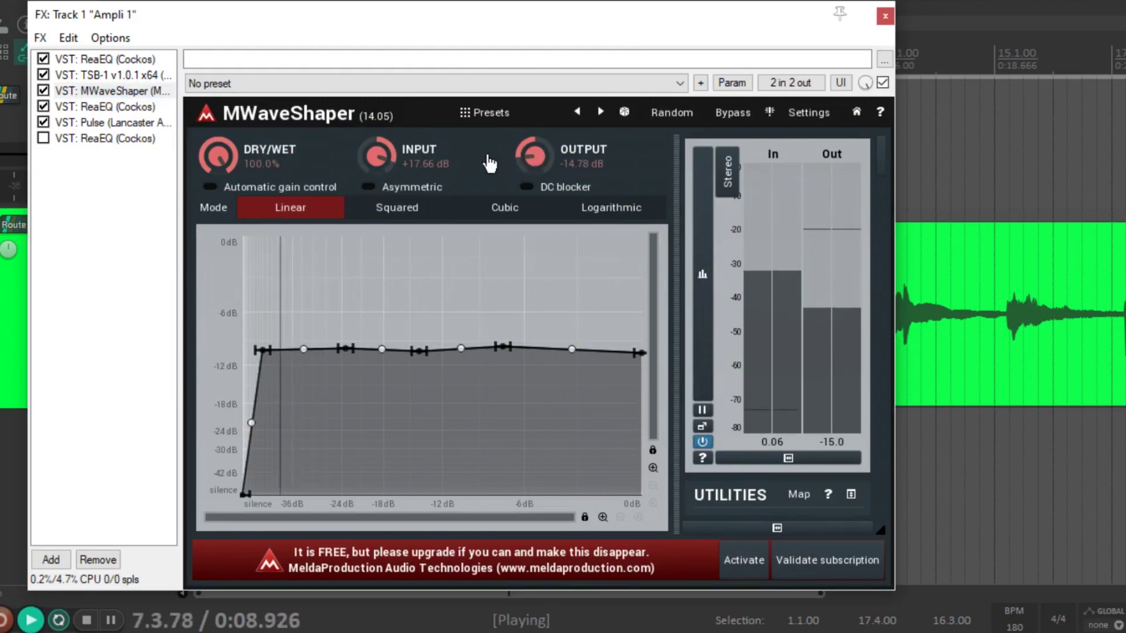
key(space)
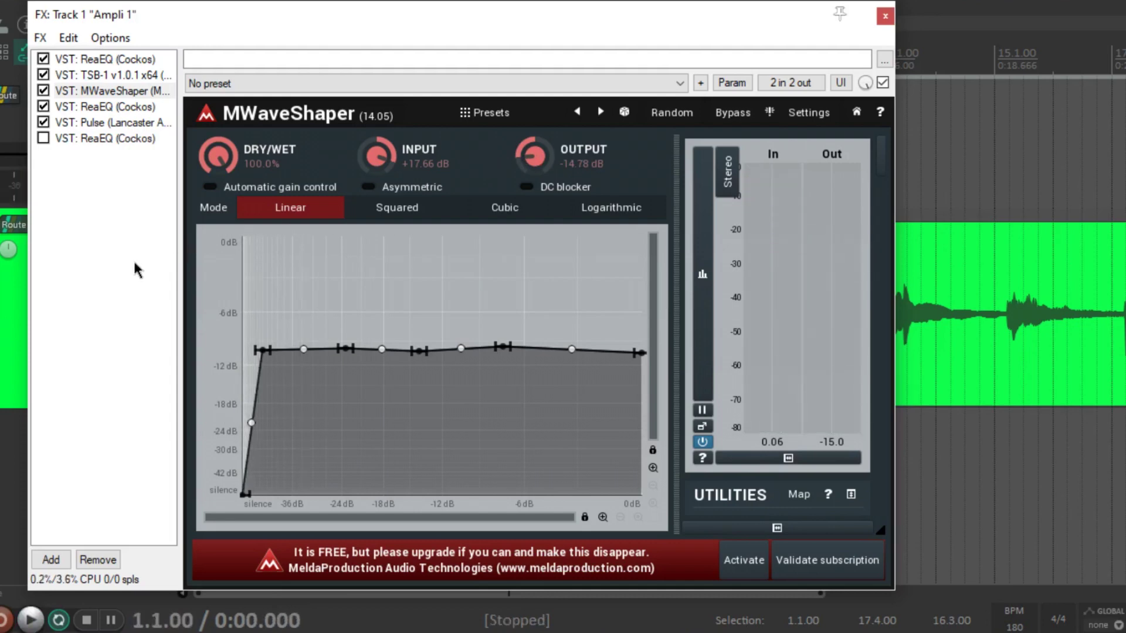
Enable the final ReaEQ with the G EQ preset, play the clip through the full chain, and raise MWaveShaper's output slightly
click(93, 140)
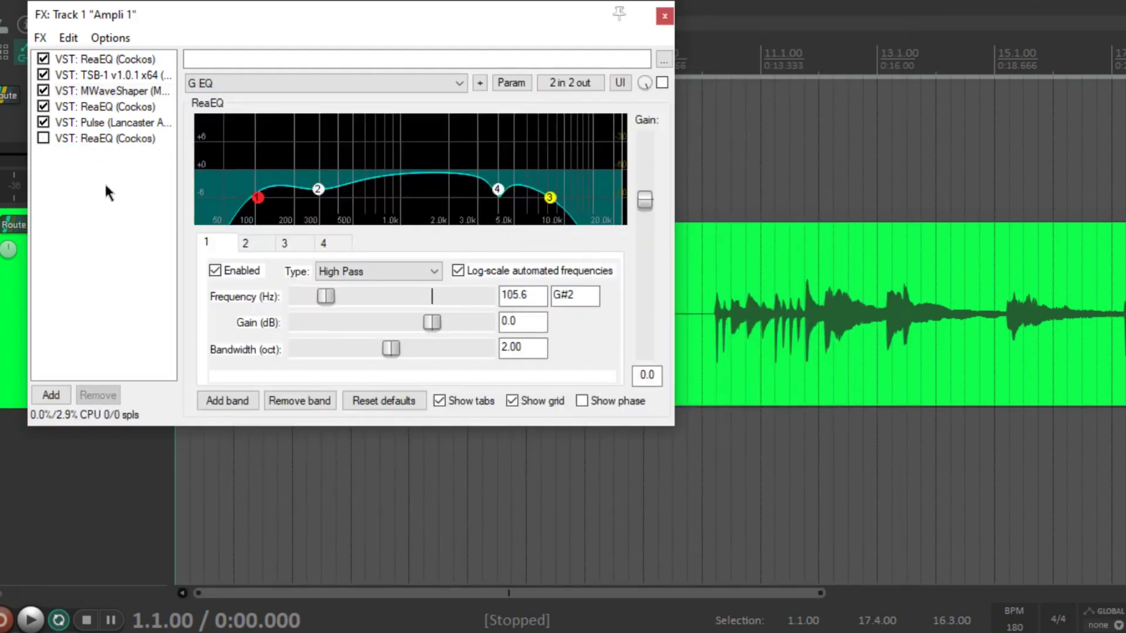
click(44, 138)
key(space)
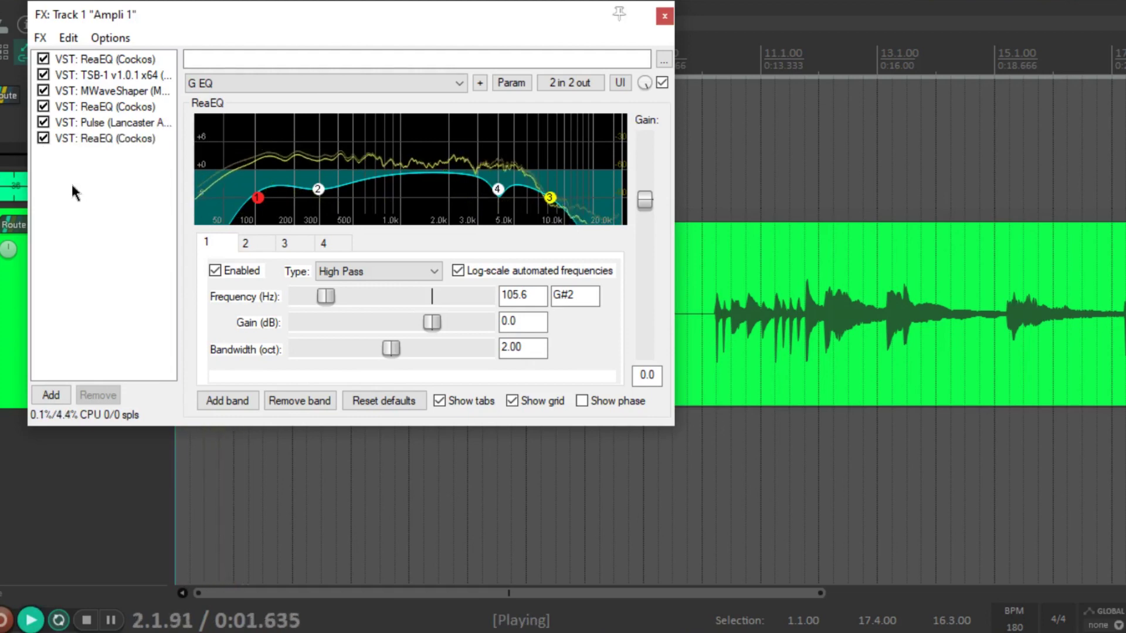
click(105, 91)
drag(533, 156, 533, 149)
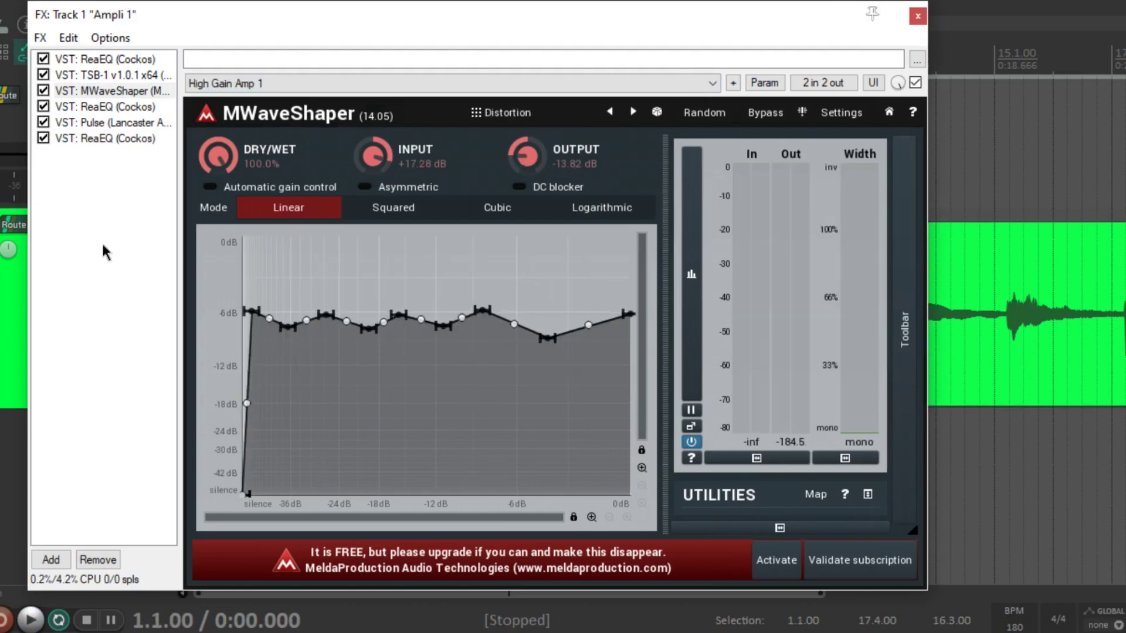
Set MWaveShaper's output to -14.78 dB while the clip plays, and replay the clip through the full effects chain
key(space)
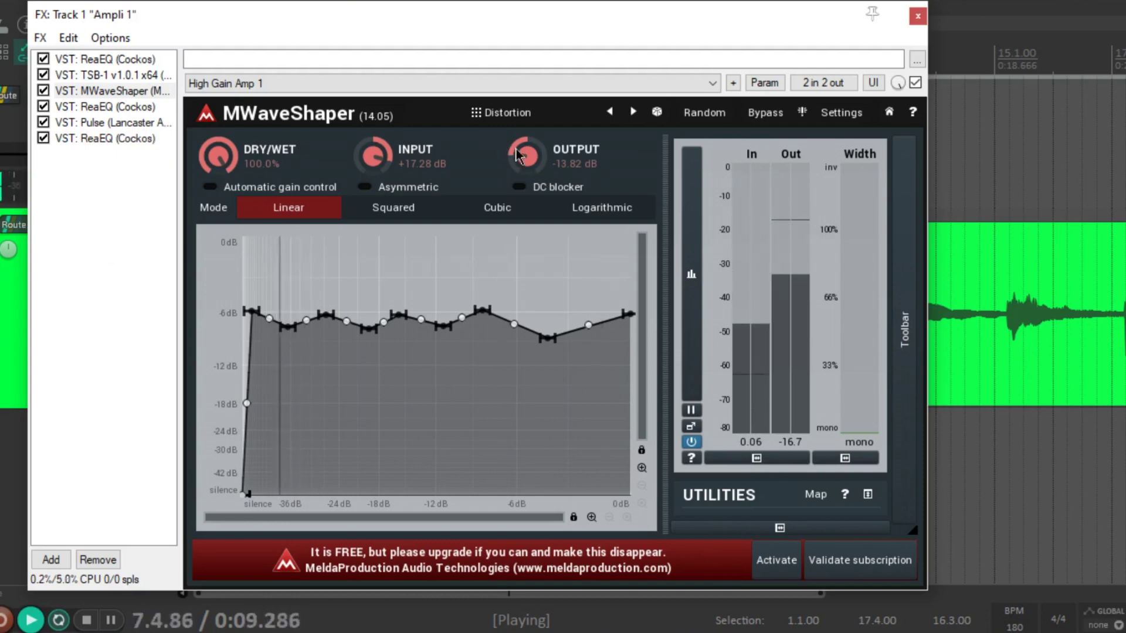
drag(531, 160, 530, 164)
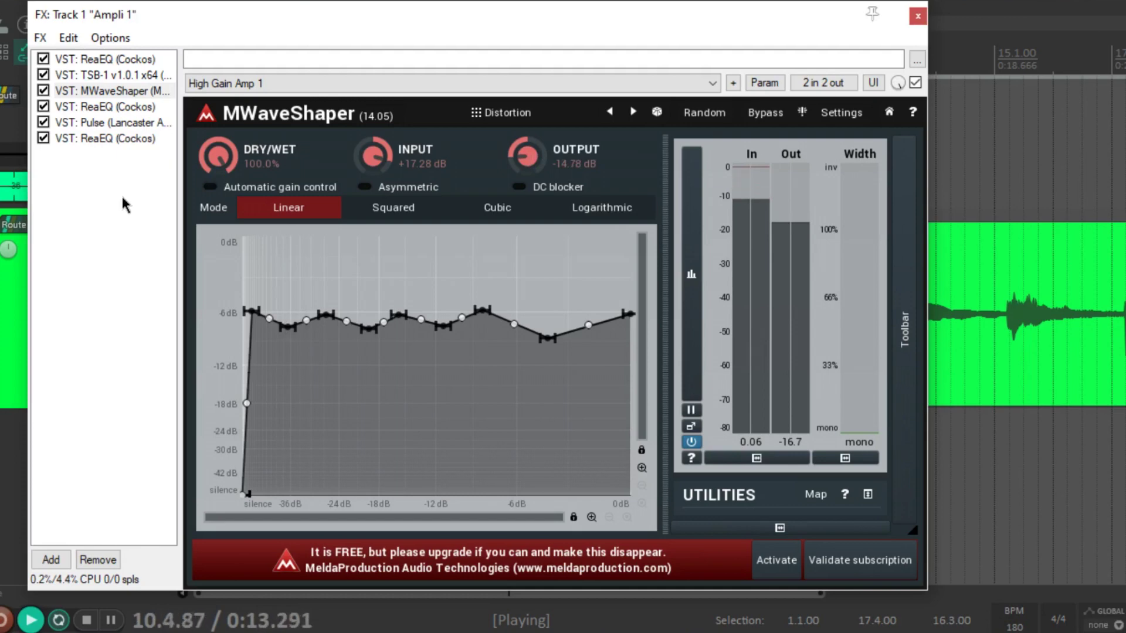
key(space)
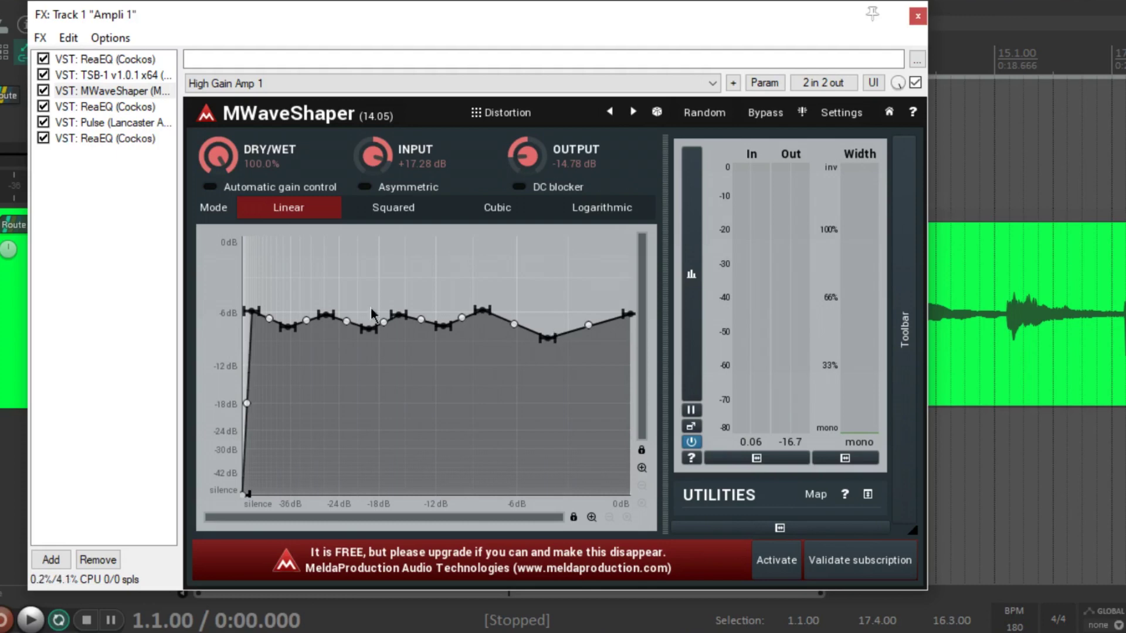
key(space)
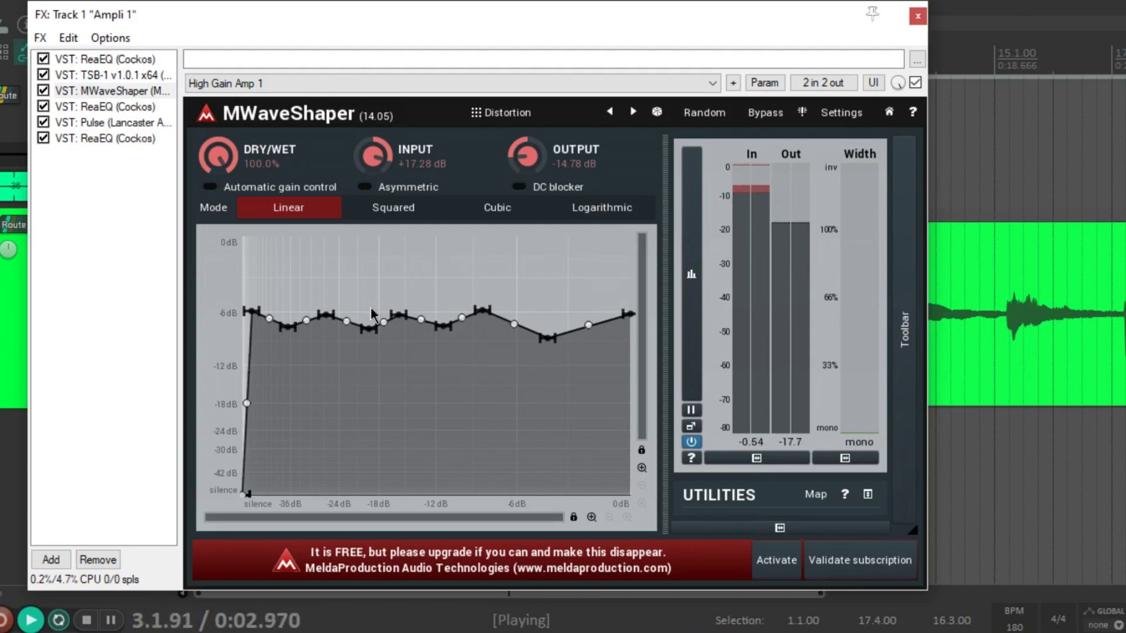
key(space)
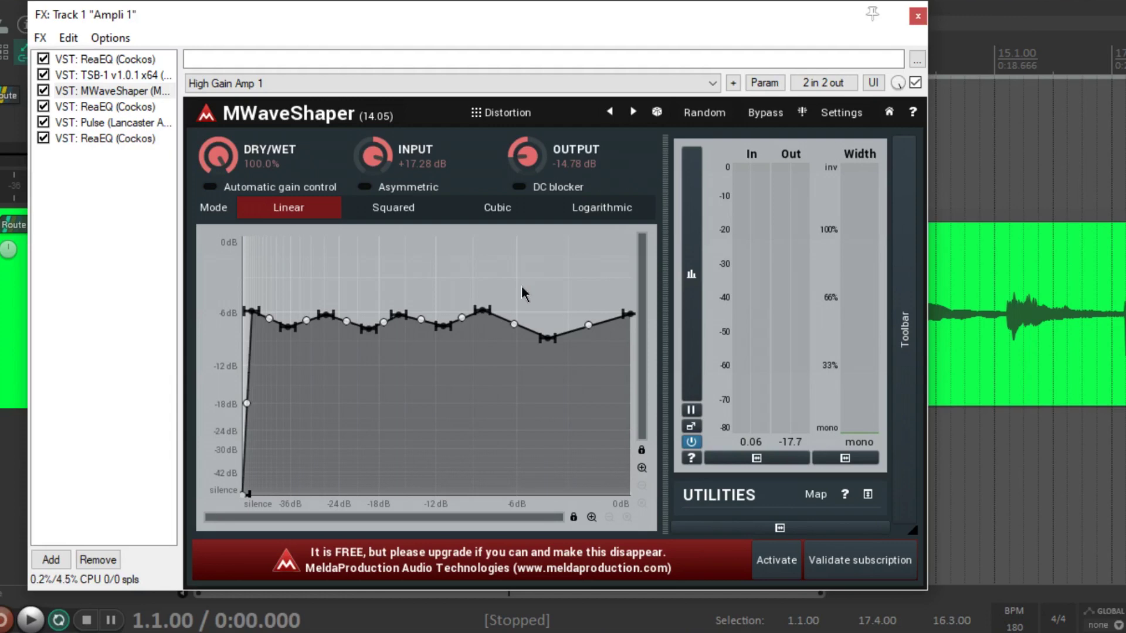
Review the settings of each effect in the Ampli 1 chain in order, from the first ReaEQ through TSB-1, MWaveShaper, ReaEQ and Pulse to the final ReaEQ
click(117, 61)
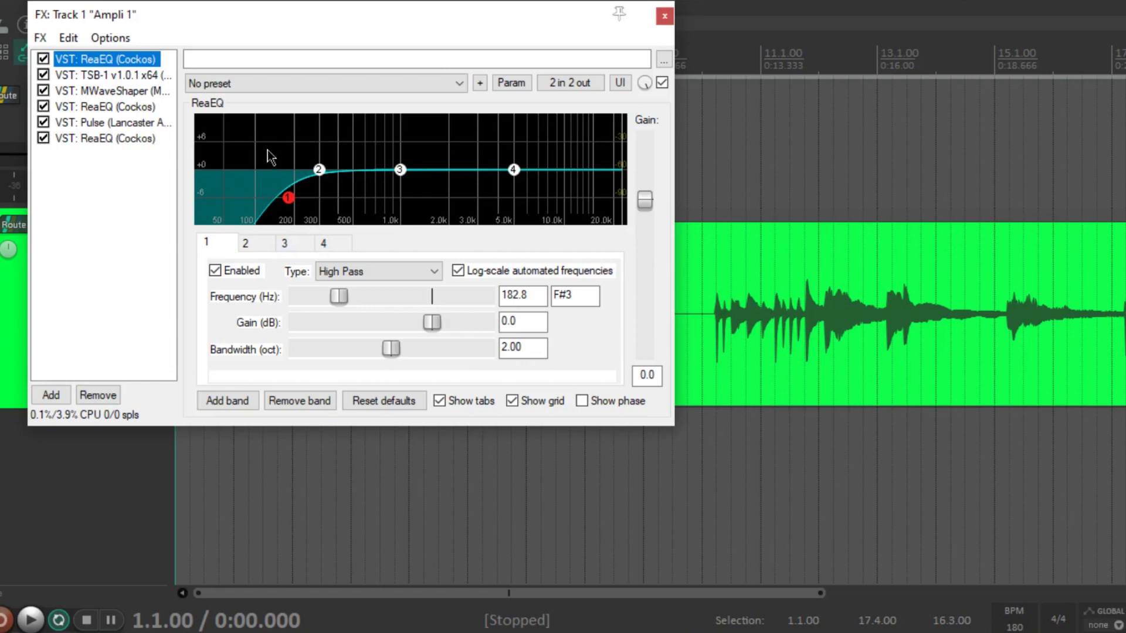
click(138, 75)
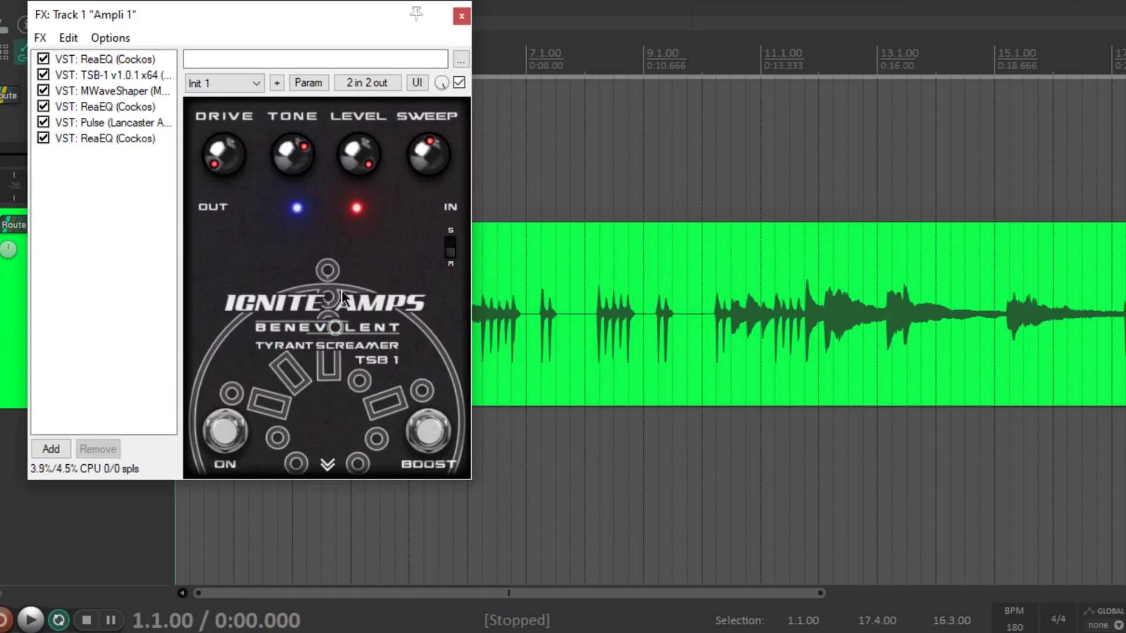
click(133, 91)
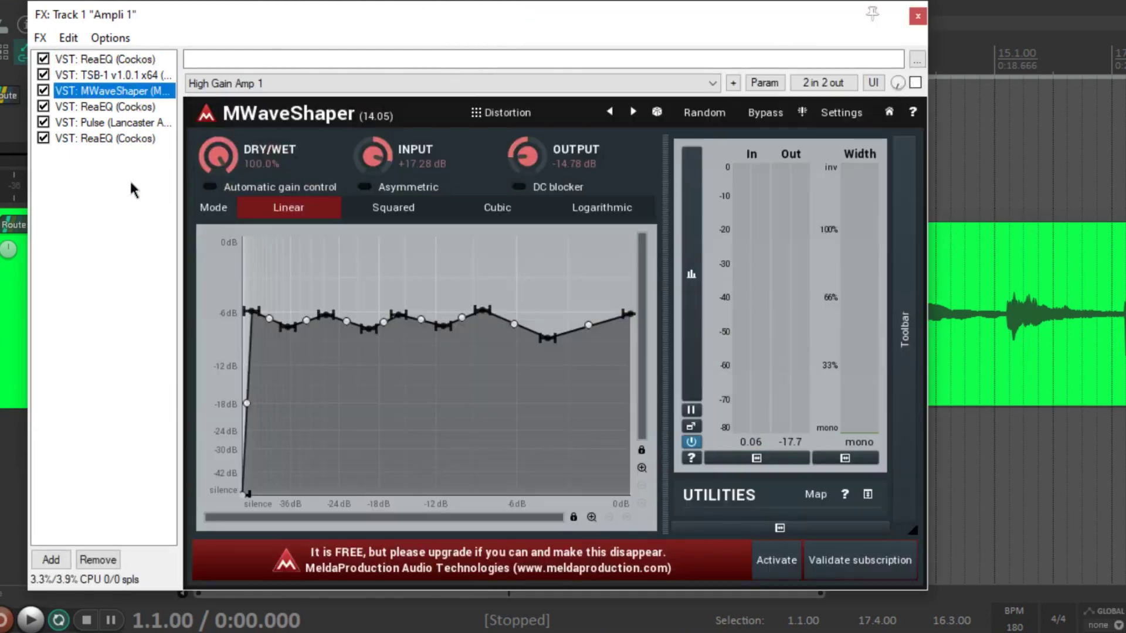
click(129, 108)
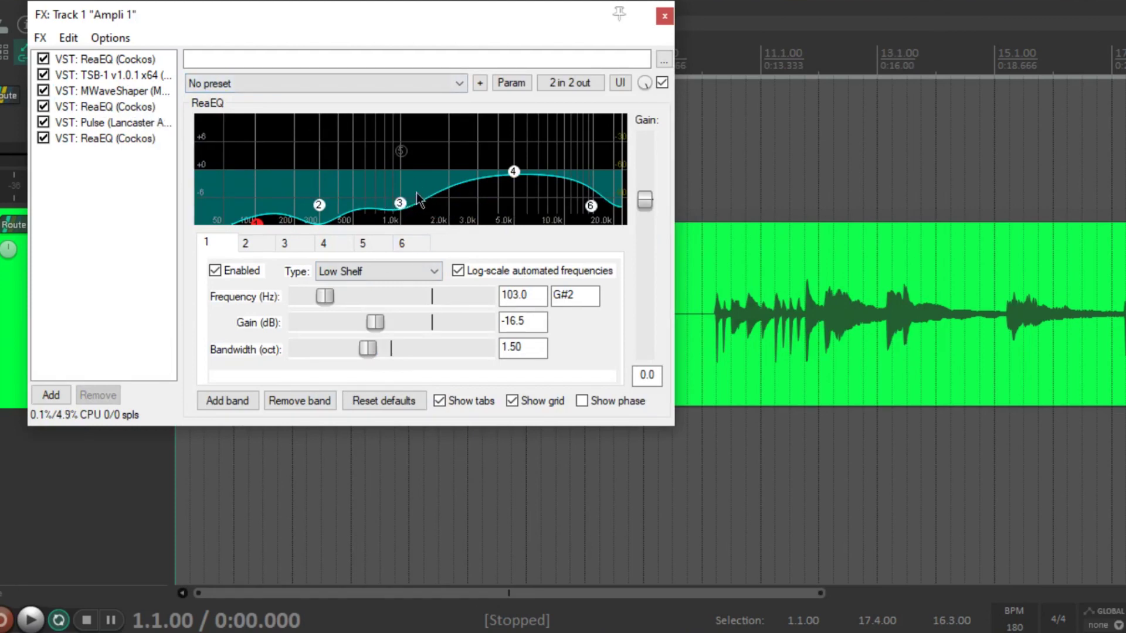
click(117, 122)
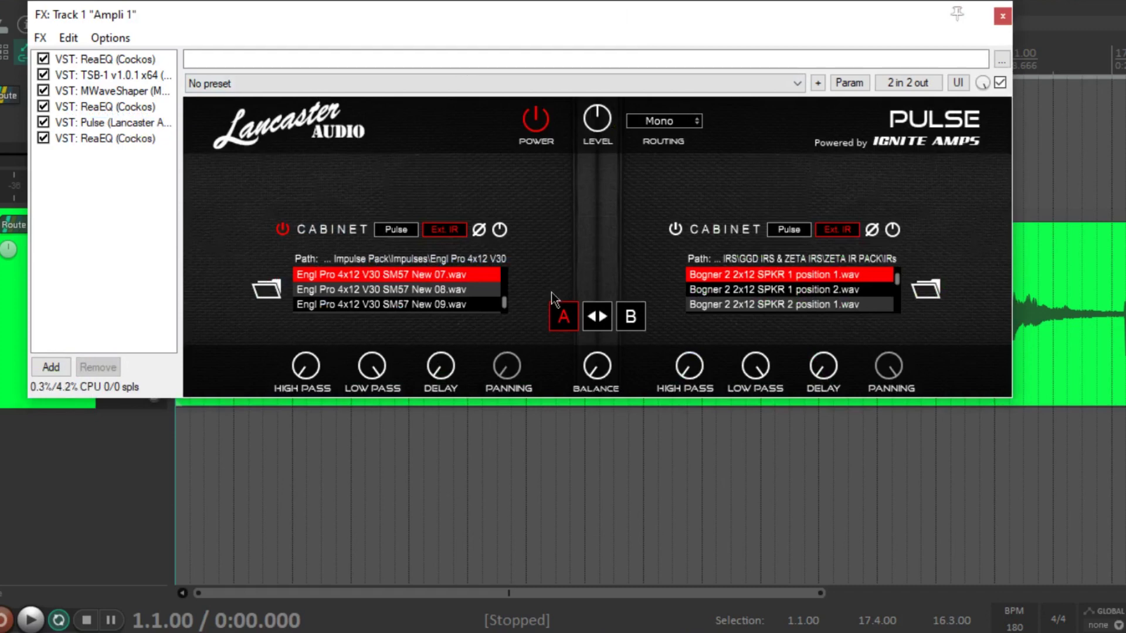
click(128, 139)
click(119, 218)
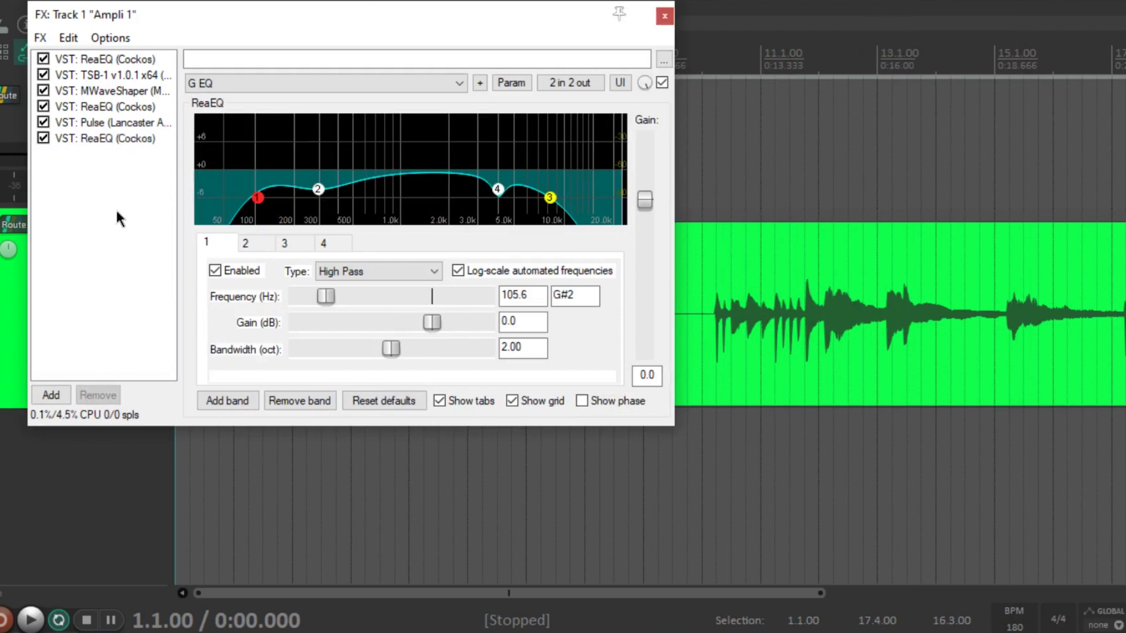